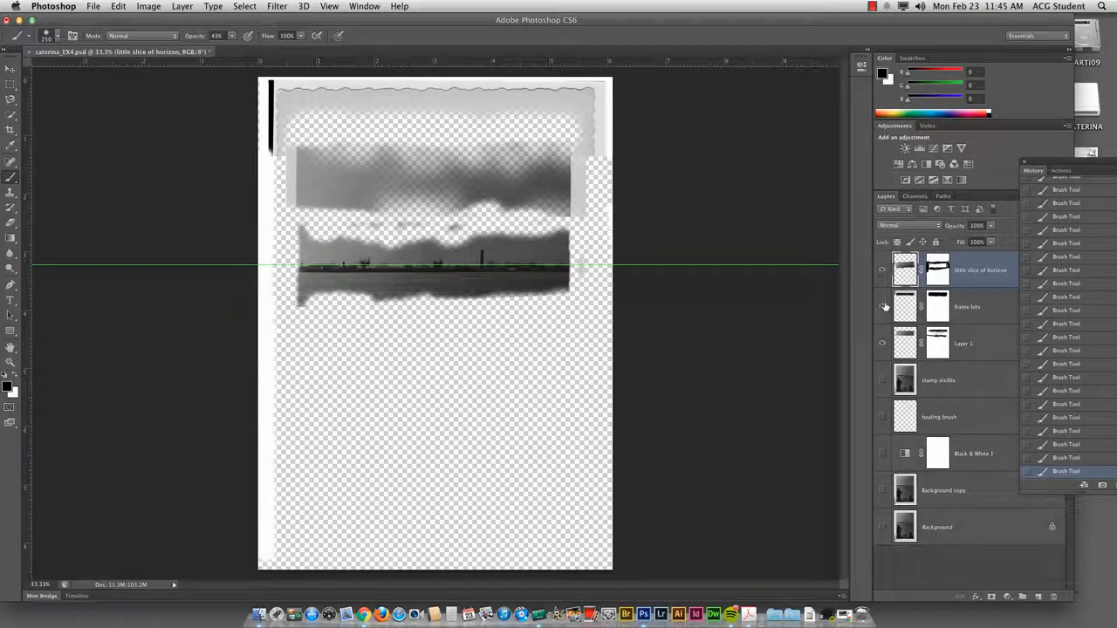
Show the stamp visible layer and toggle the frame bits and Layer 1 patches off and on to check their effect
click(882, 307)
click(882, 307)
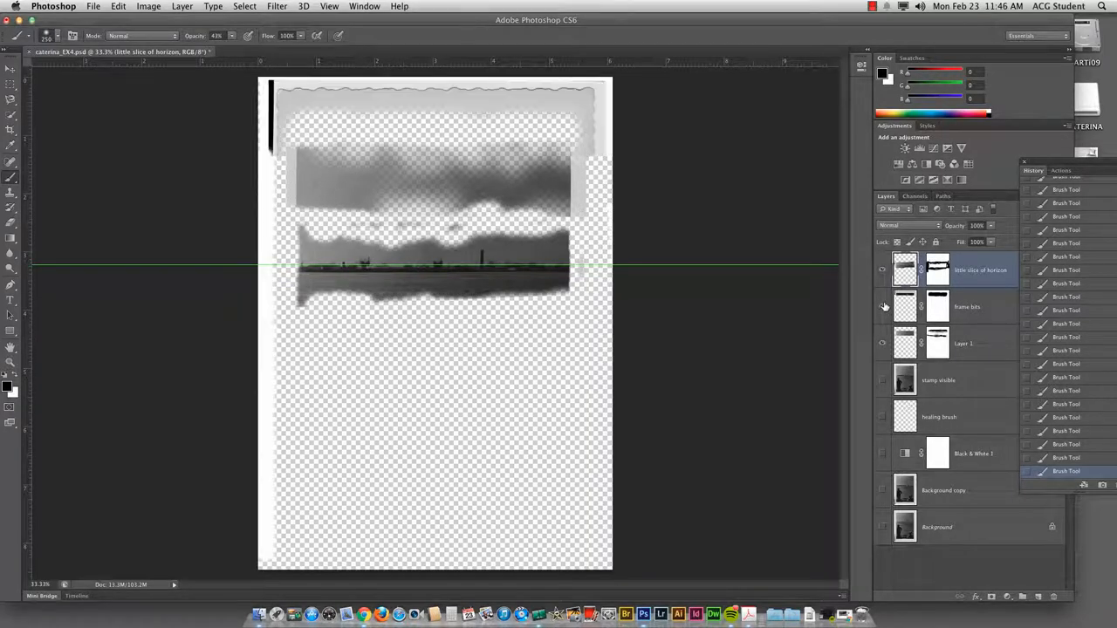
click(881, 378)
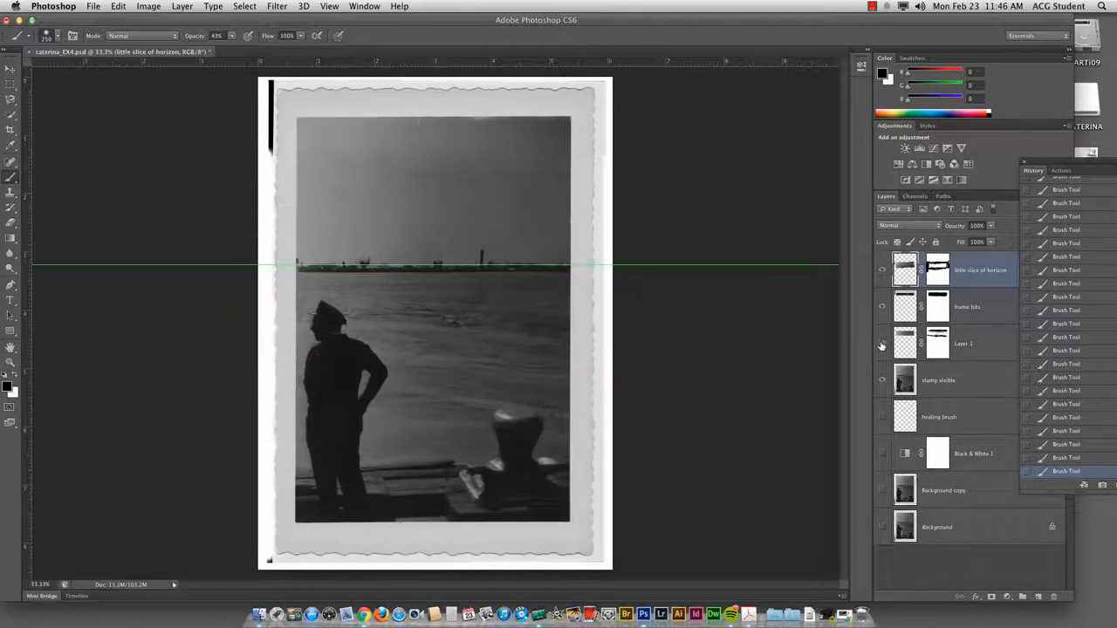
click(937, 342)
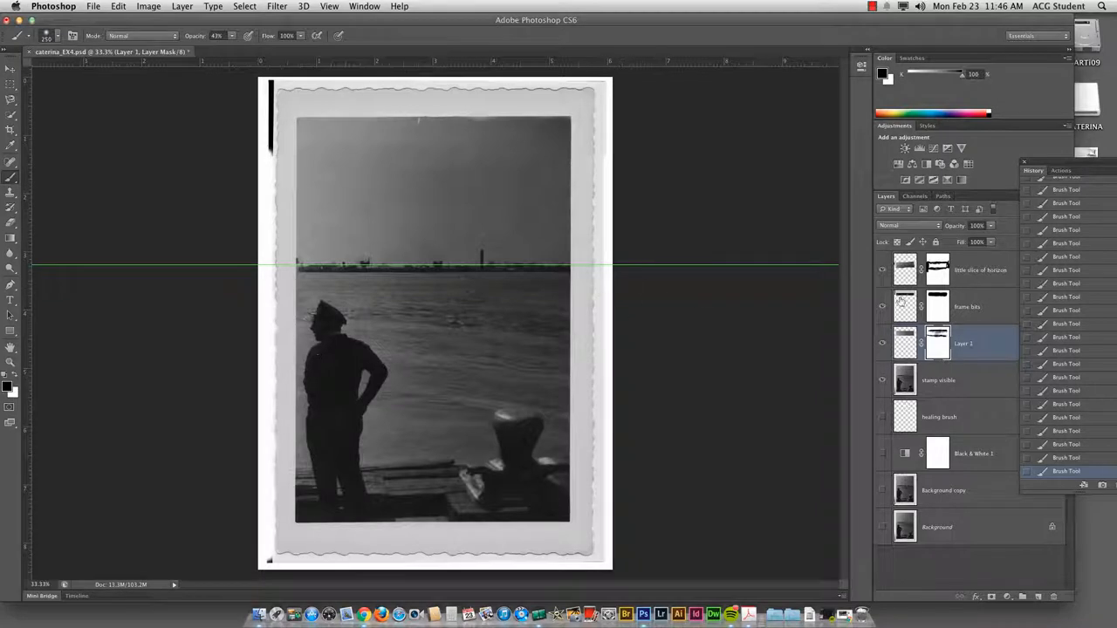
click(883, 343)
click(883, 345)
Move the History panel clear of the layer list and float the Adjustments panel beside the photo
drag(1057, 168, 748, 131)
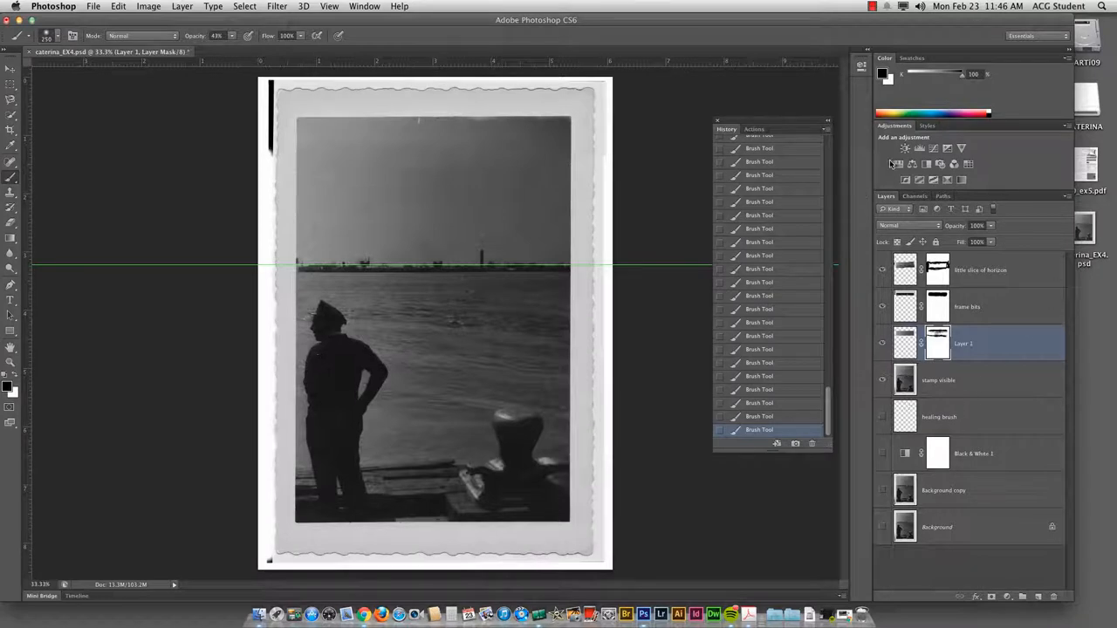
drag(898, 127, 689, 93)
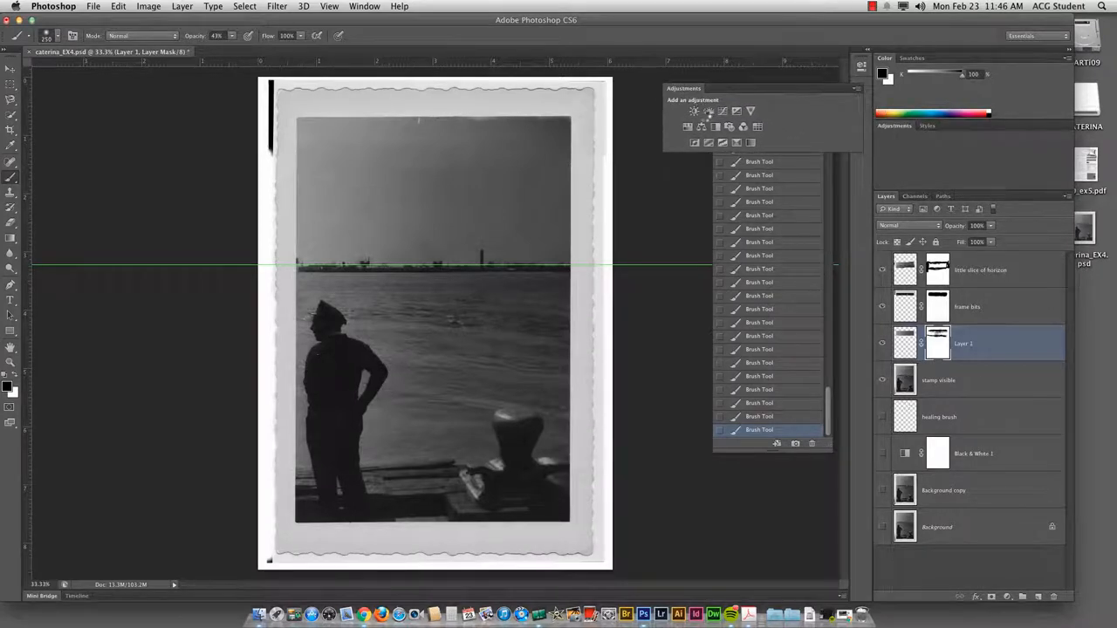
Add a Black & White adjustment above the little slice of horizon layer and enable its Tint option
click(978, 279)
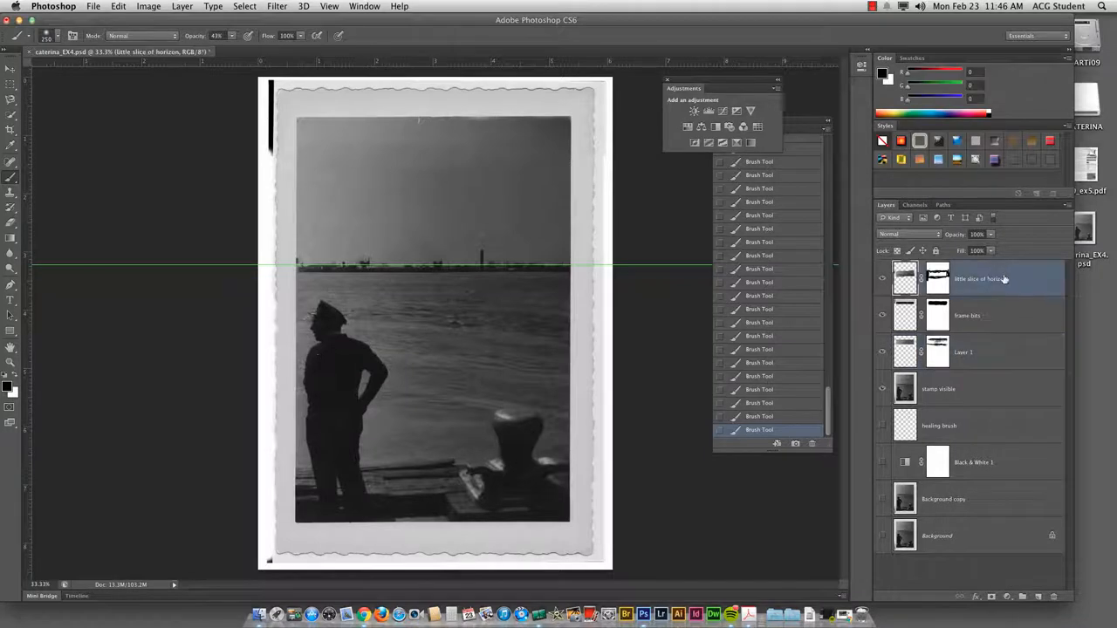
click(716, 128)
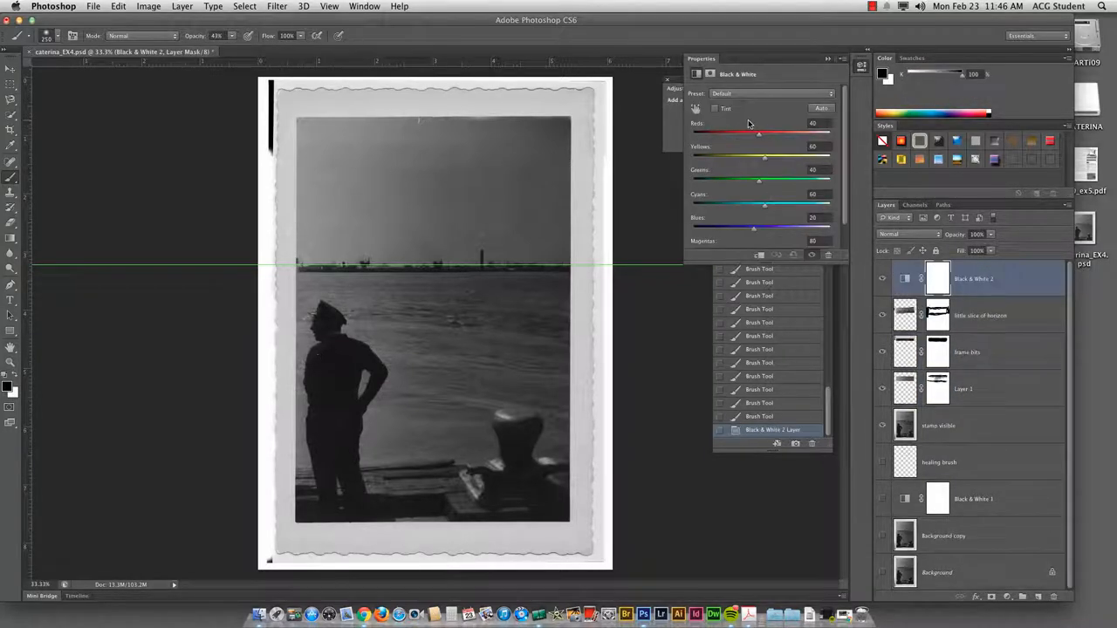
click(716, 109)
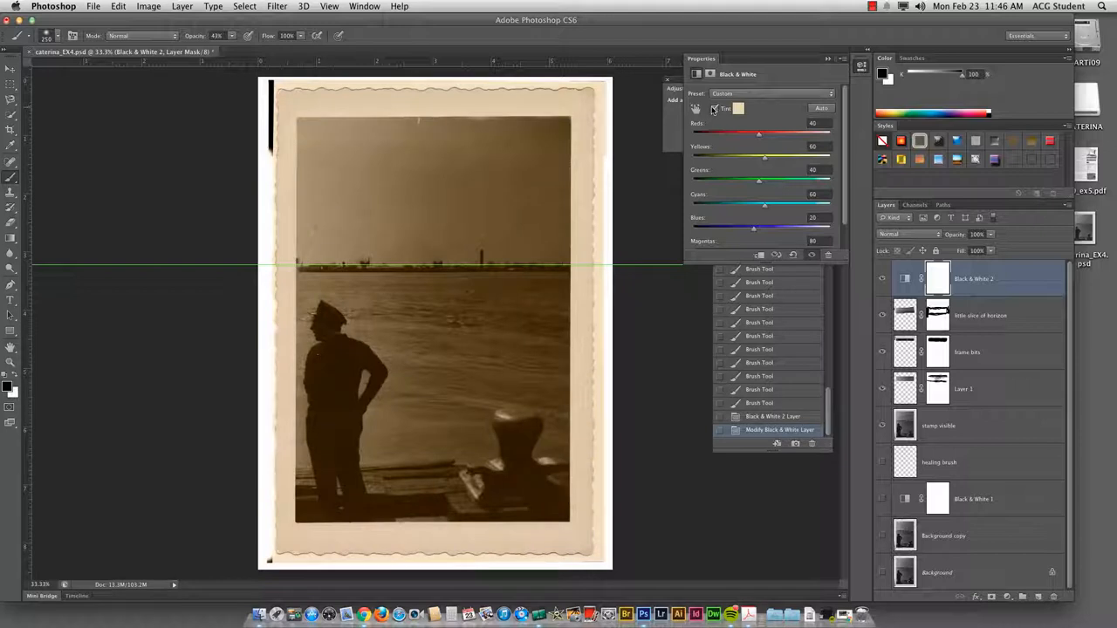
Set the Black & White tint to the pale grey-blue colour d0dde0
click(738, 109)
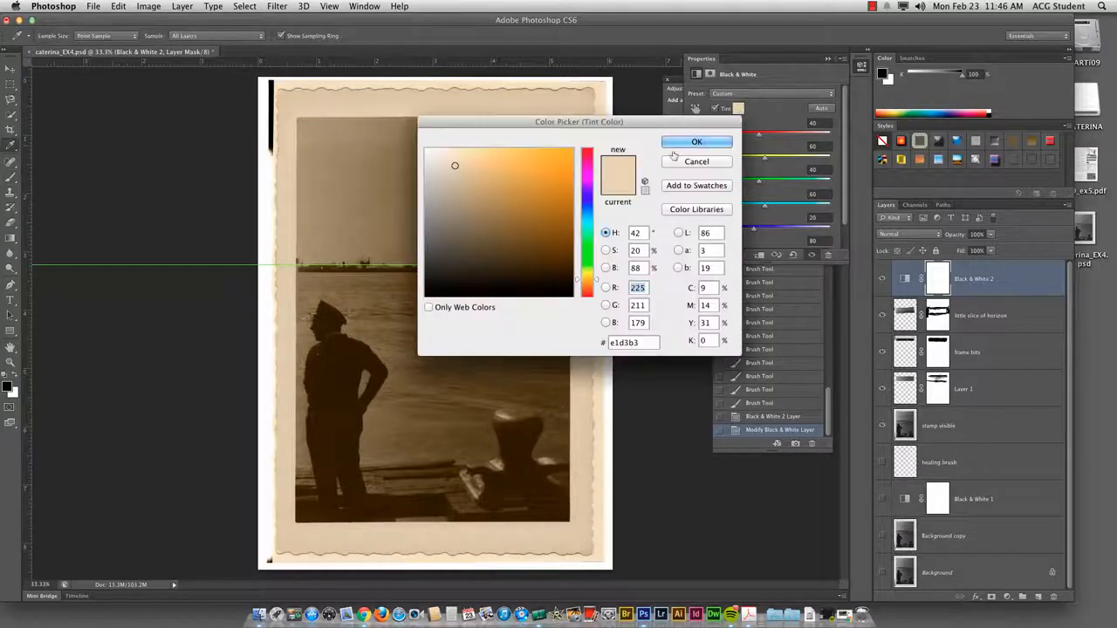
drag(591, 212, 584, 214)
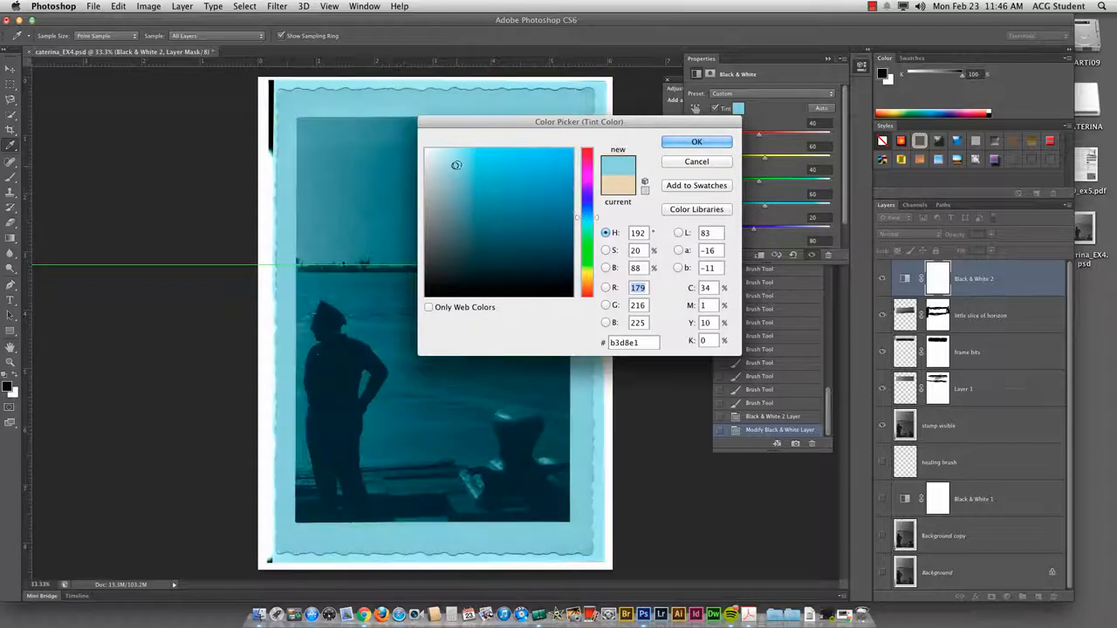
drag(451, 163, 430, 162)
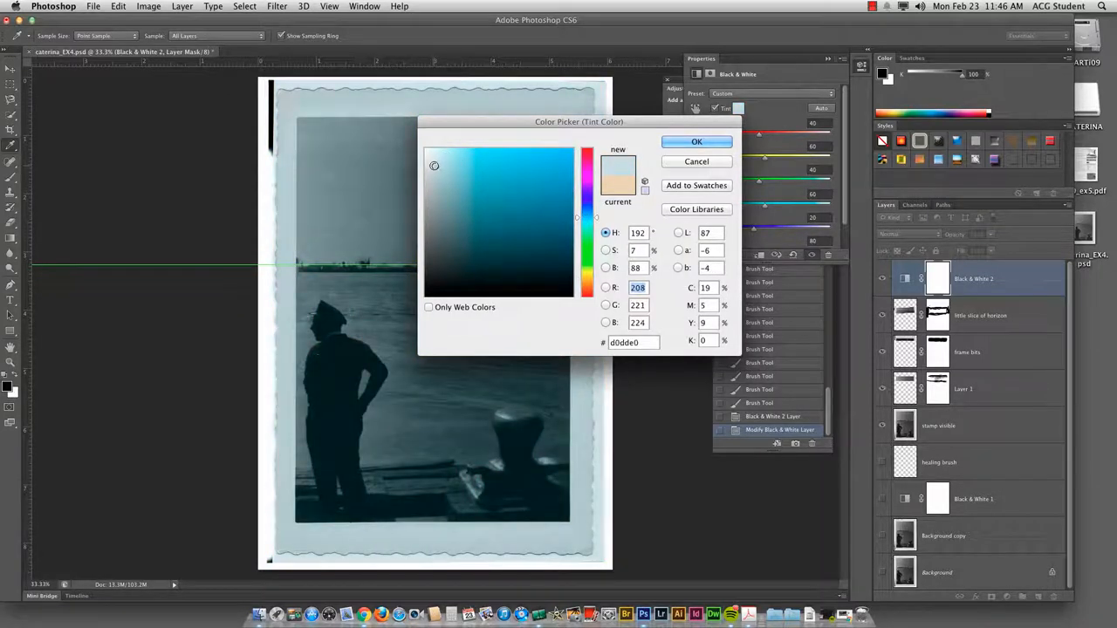
click(696, 142)
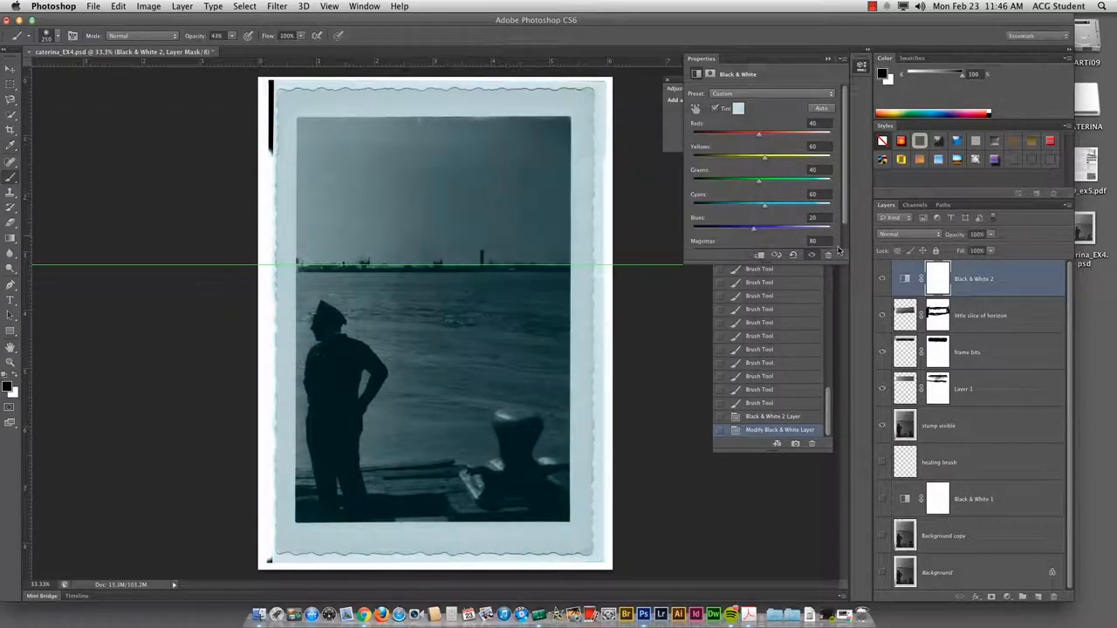
Paint black at 100% brush opacity on the Black & White 2 mask to remove the blue tint from the photo's paper border
key(1)
mouse_move(273, 128)
mouse_down()
mouse_move(267, 214)
mouse_move(260, 190)
mouse_move(244, 265)
mouse_up()
key(0)
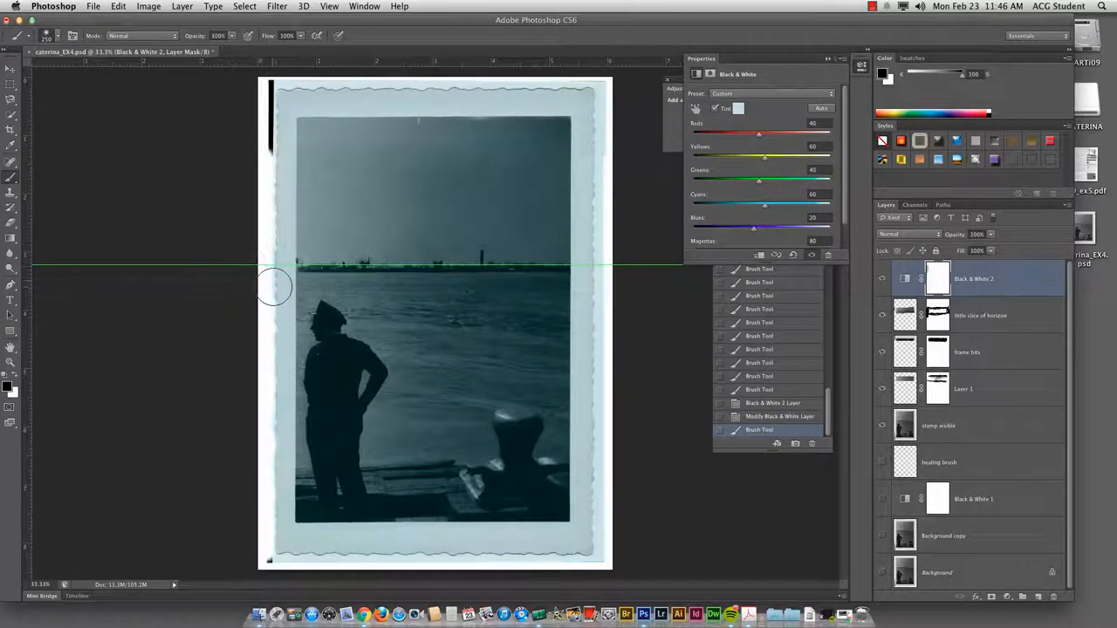
mouse_move(274, 157)
mouse_down()
mouse_move(279, 111)
mouse_move(267, 108)
mouse_move(349, 88)
mouse_move(376, 90)
mouse_move(267, 105)
mouse_move(569, 102)
mouse_move(498, 93)
mouse_move(579, 88)
mouse_move(606, 136)
mouse_move(588, 208)
mouse_move(601, 122)
mouse_move(597, 533)
mouse_move(567, 555)
mouse_move(514, 551)
mouse_move(580, 543)
mouse_move(552, 538)
mouse_move(281, 547)
mouse_move(421, 540)
mouse_up()
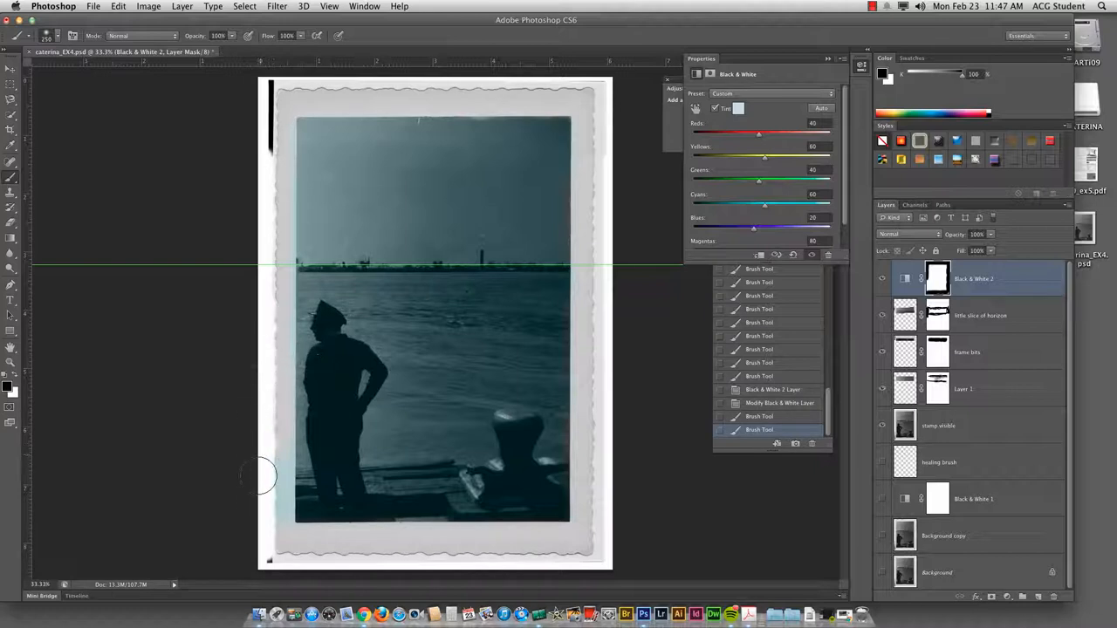
mouse_move(264, 511)
mouse_down()
mouse_move(266, 539)
mouse_move(264, 509)
mouse_move(264, 534)
mouse_move(317, 568)
mouse_move(572, 560)
mouse_up()
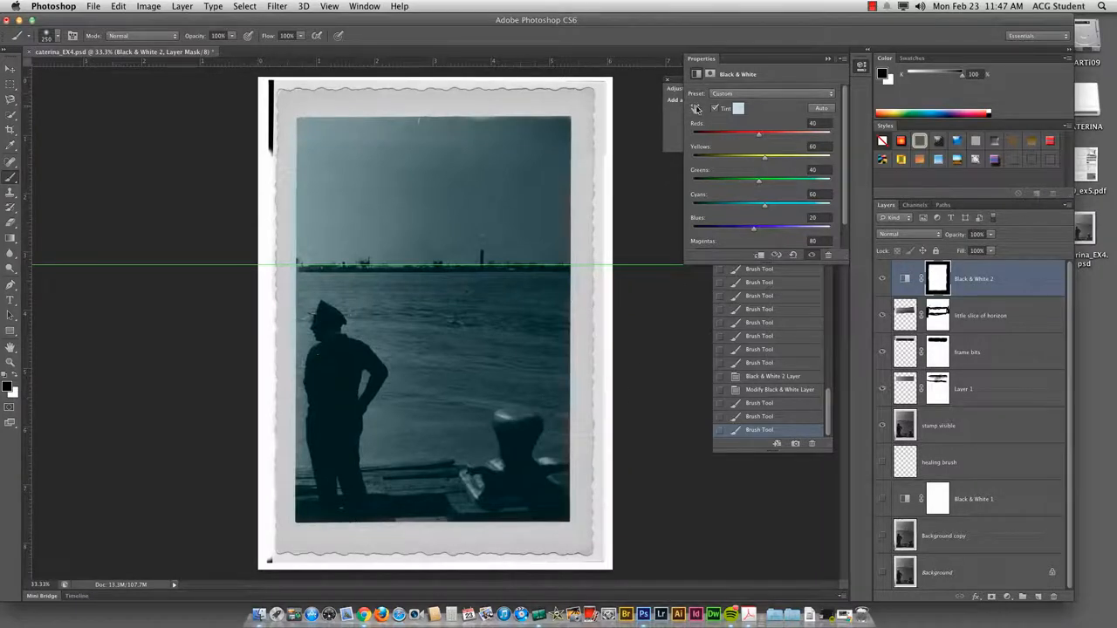
Hide the Black & White 2 layer and add a Photo Filter adjustment layer above it
click(881, 279)
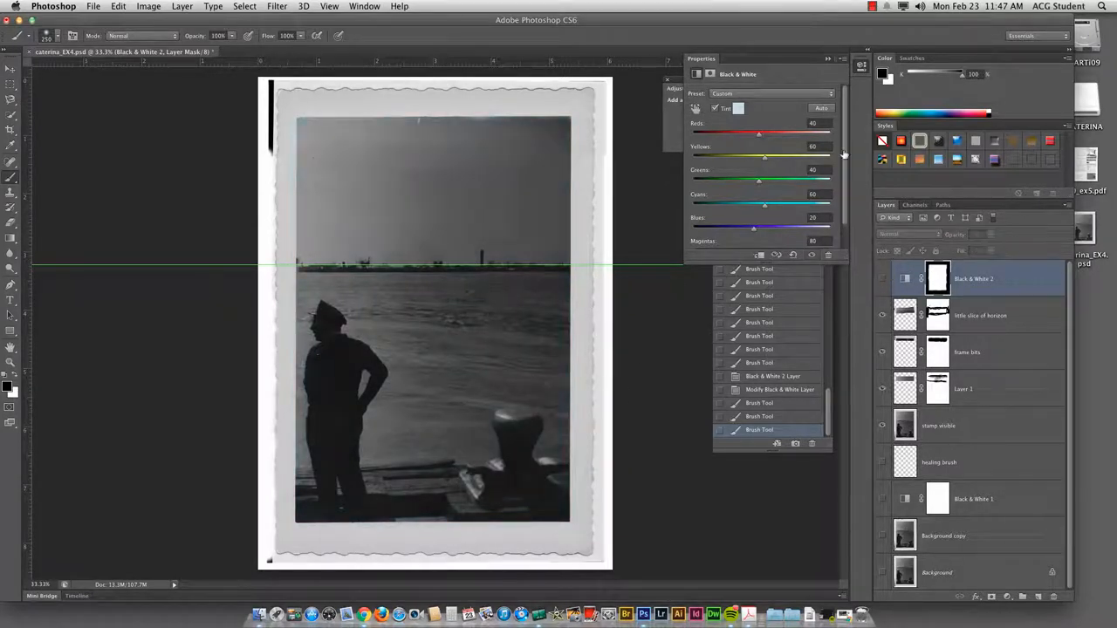
click(824, 59)
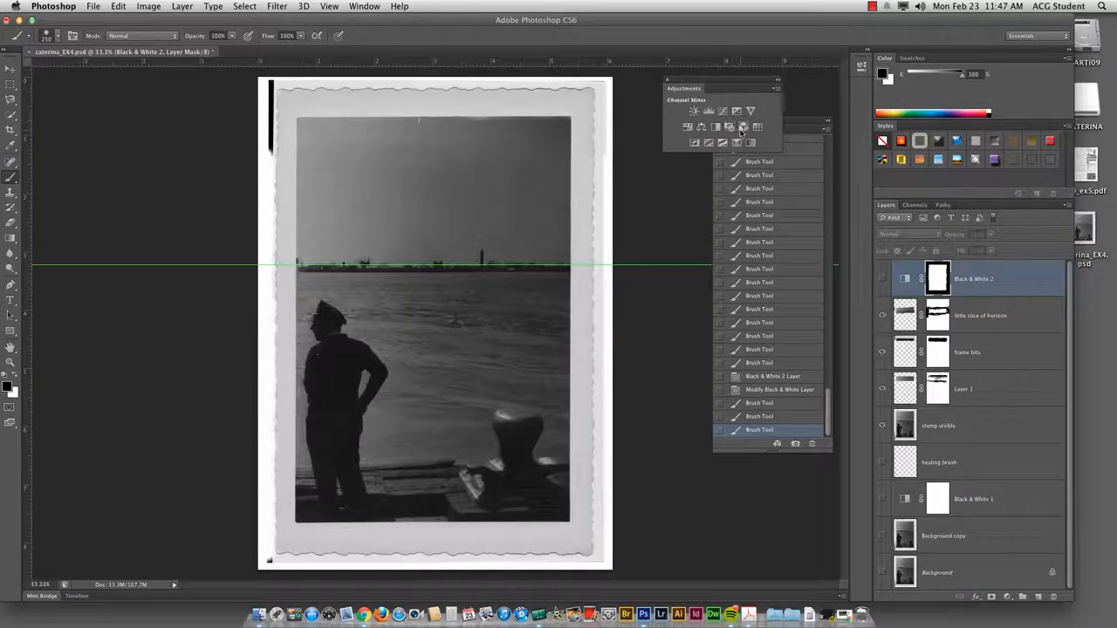
click(728, 127)
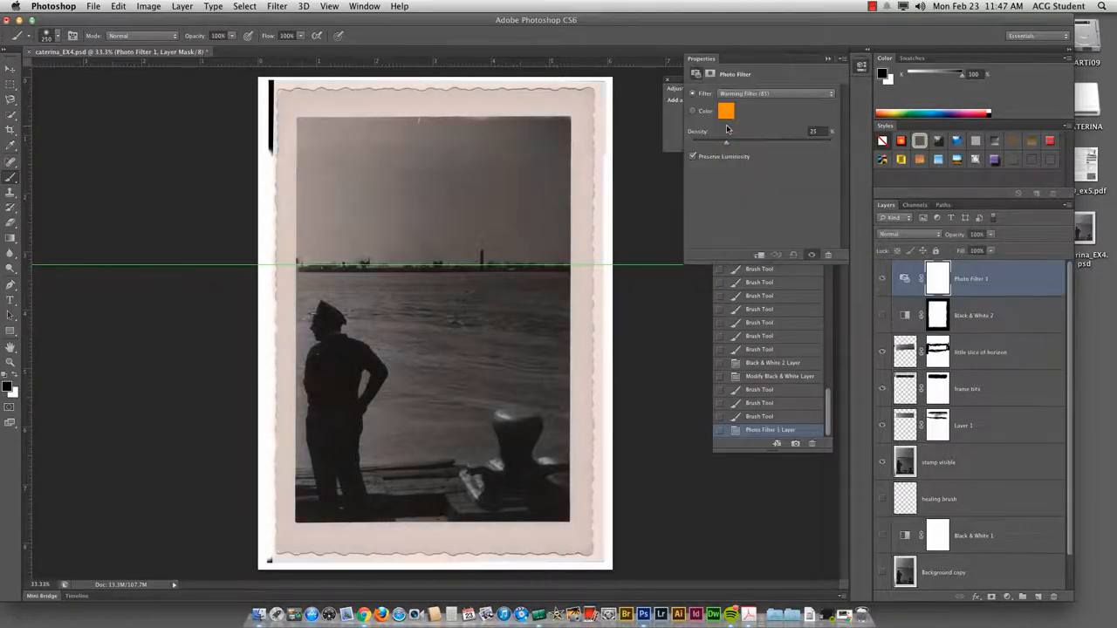
Try the Red and Magenta presets on the Photo Filter, then apply Deep Emerald
click(732, 94)
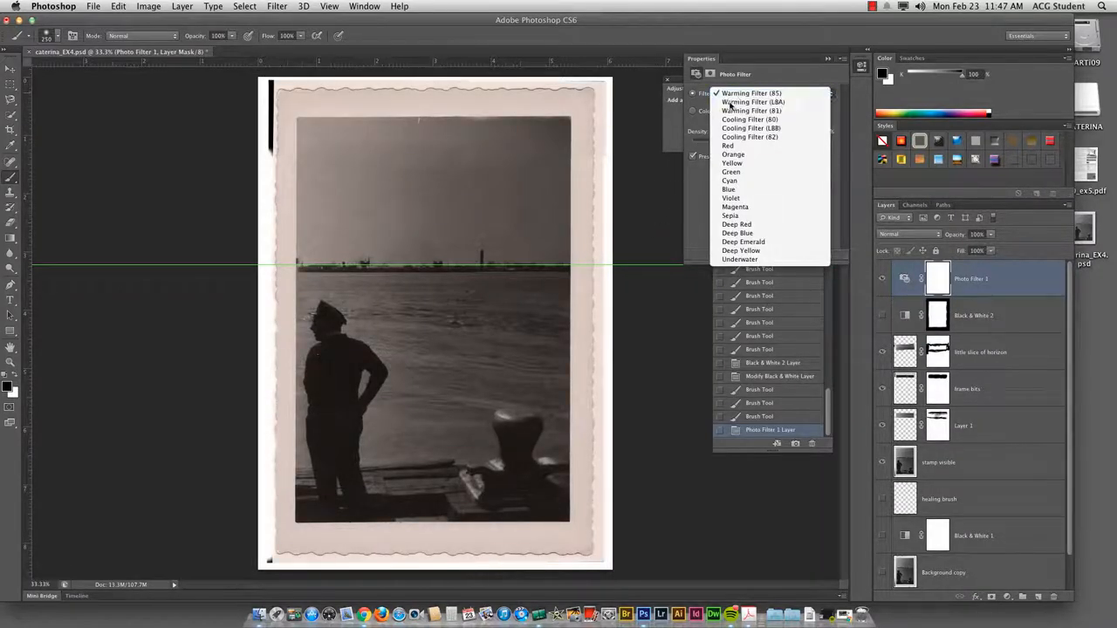
click(732, 102)
click(734, 94)
click(734, 137)
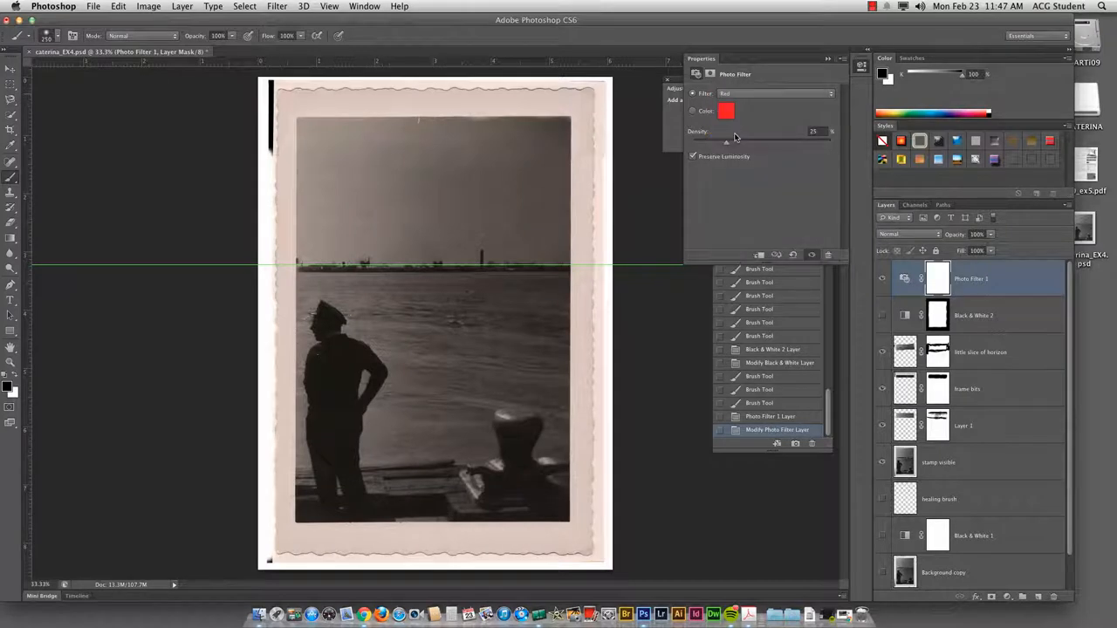
click(728, 94)
click(729, 154)
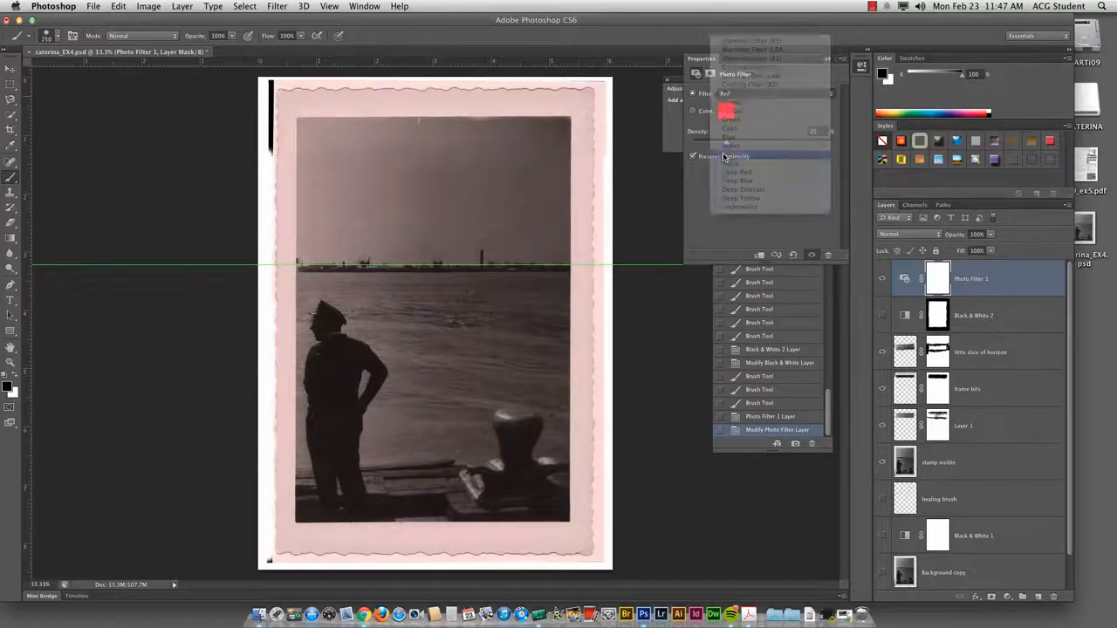
click(735, 94)
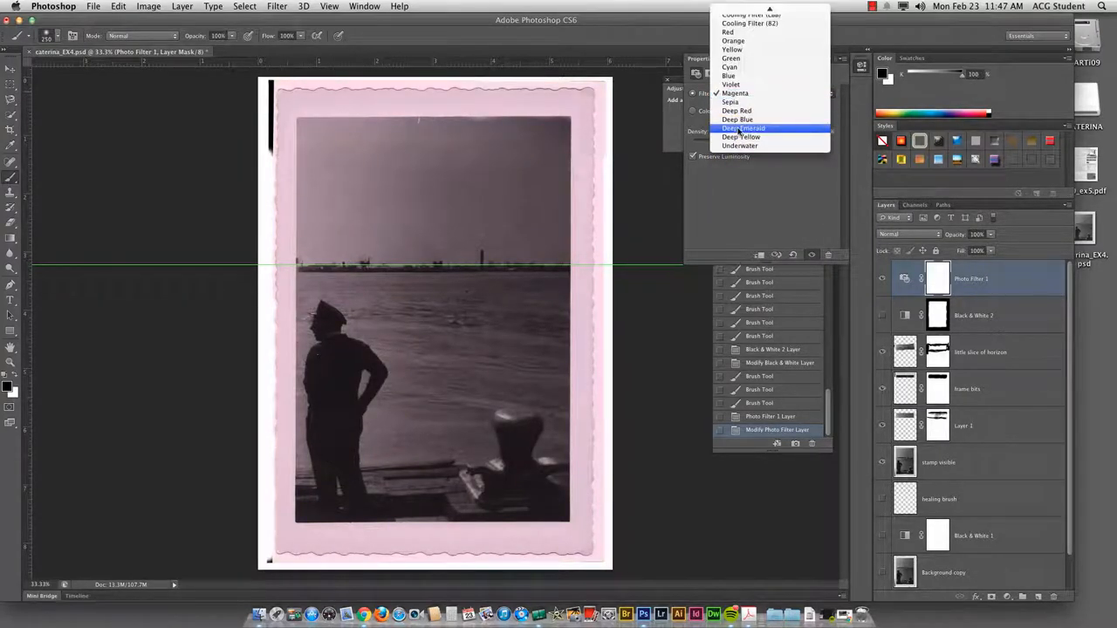
click(737, 128)
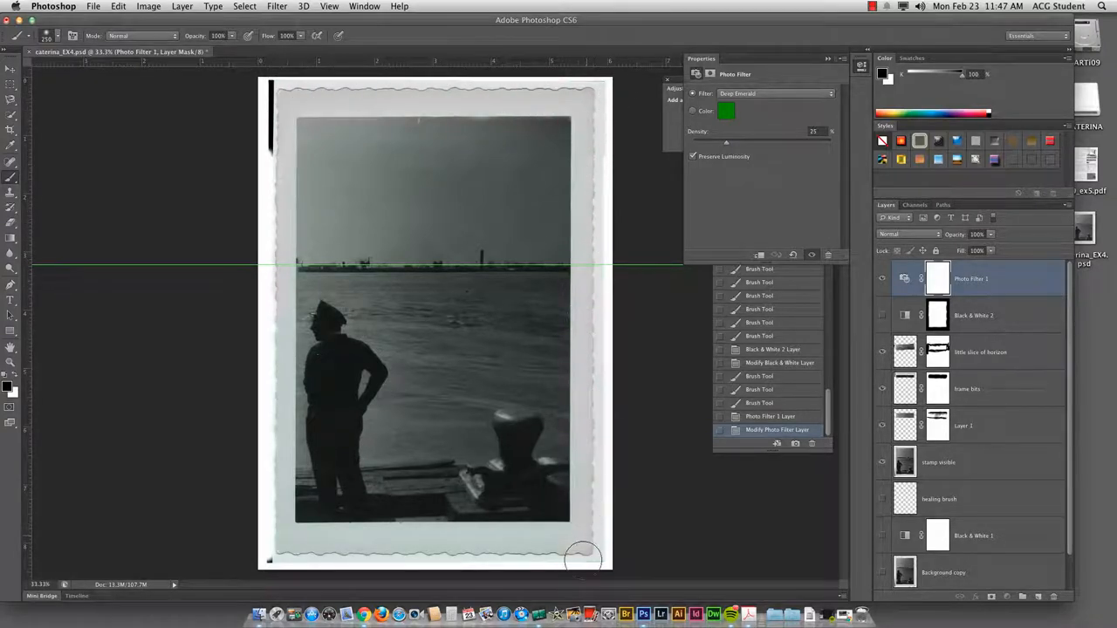
Mask the green filter off the paper border with black brush strokes, then test stronger densities and set the density to 26%
drag(233, 542, 234, 534)
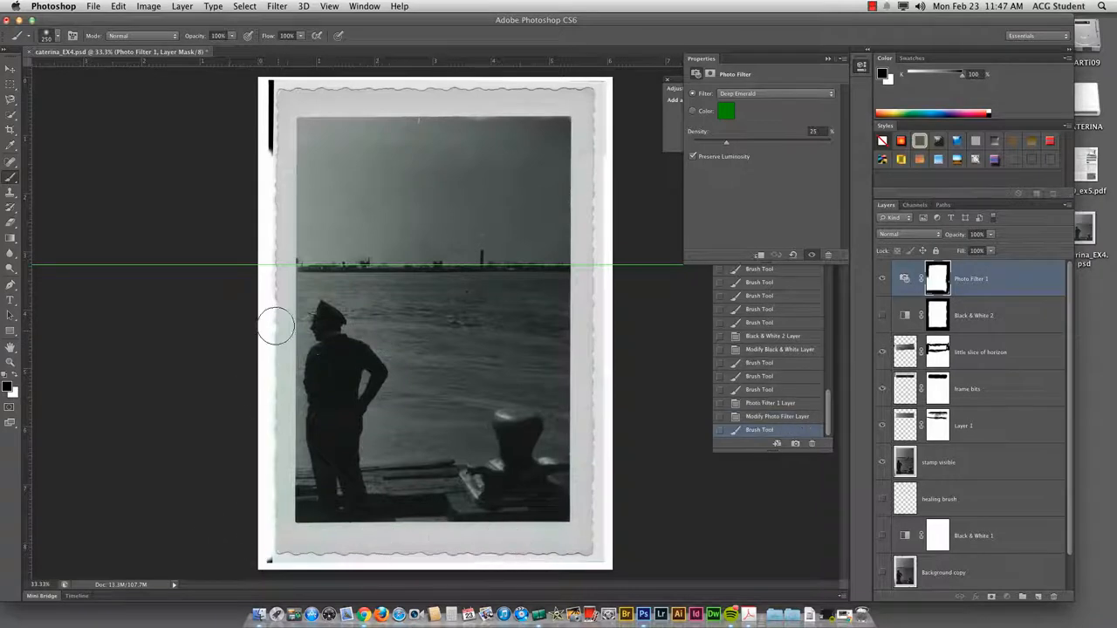
drag(276, 326, 282, 528)
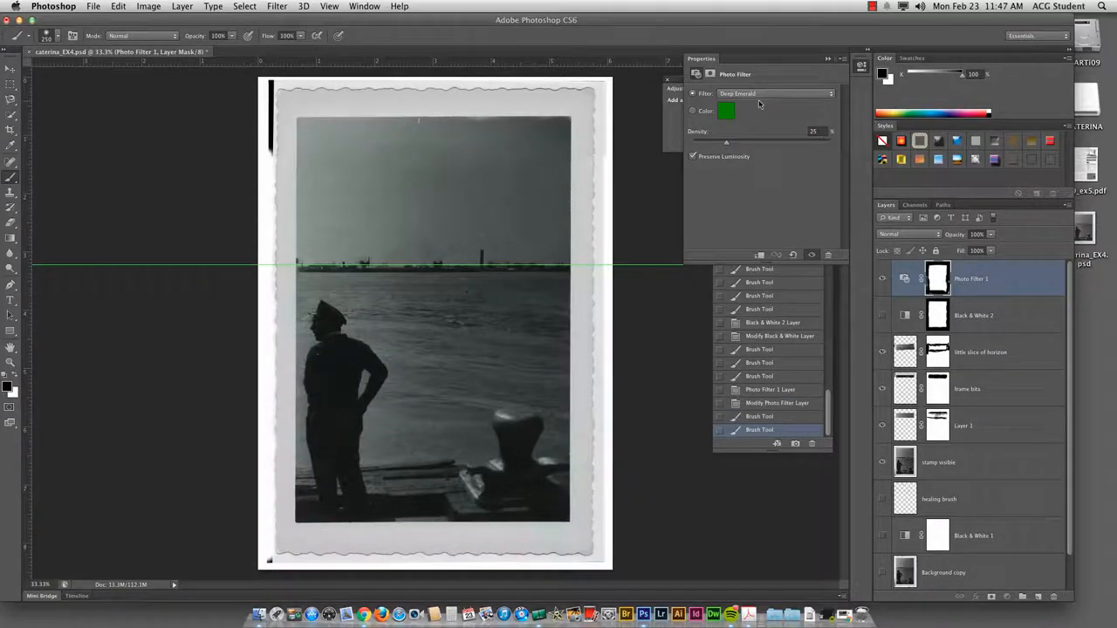
click(728, 145)
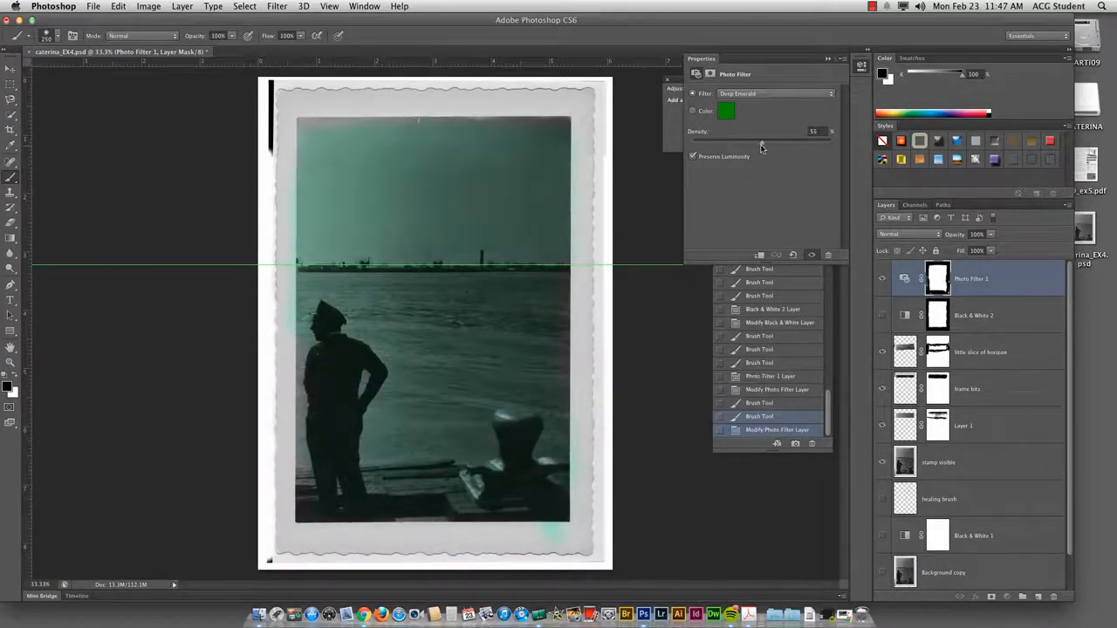
drag(801, 148, 727, 146)
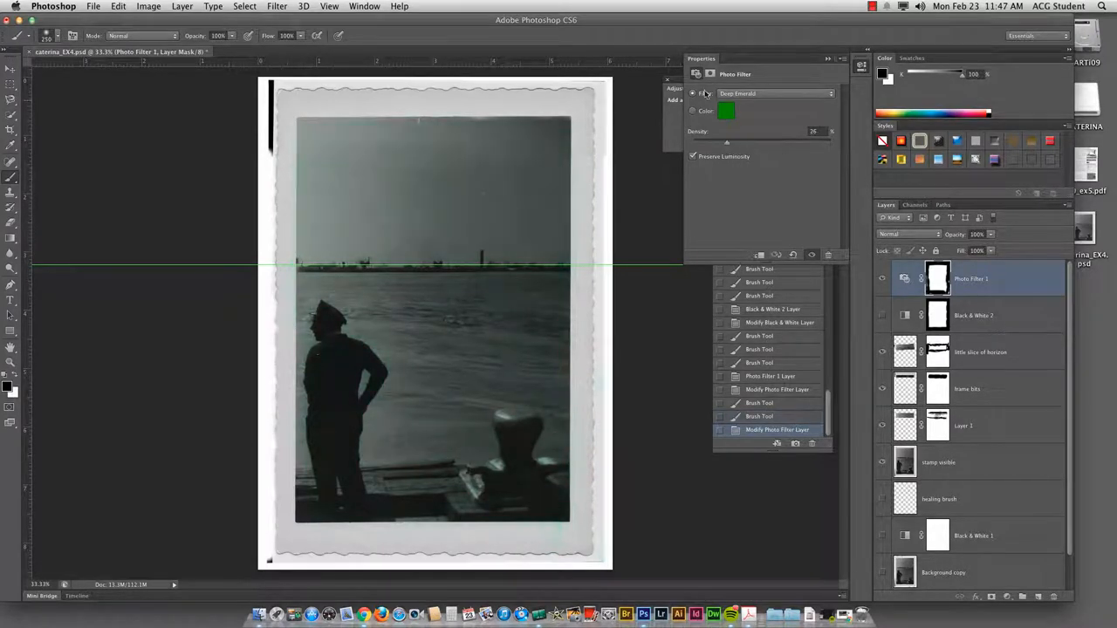
Switch the Photo Filter to a custom yellow colour and set its density to 82%
click(697, 112)
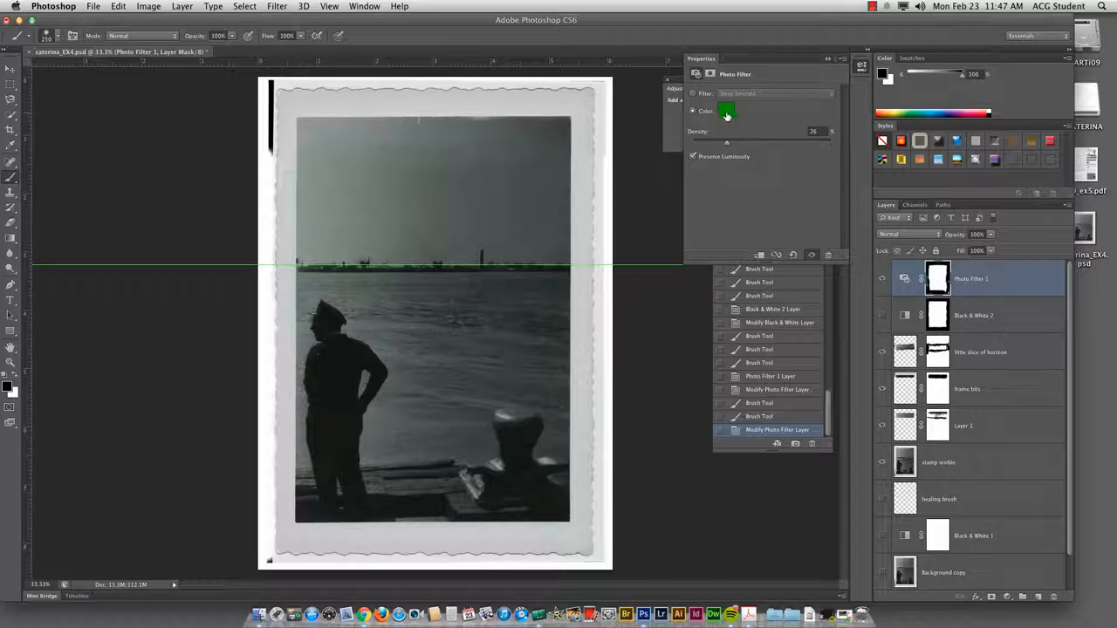
click(721, 112)
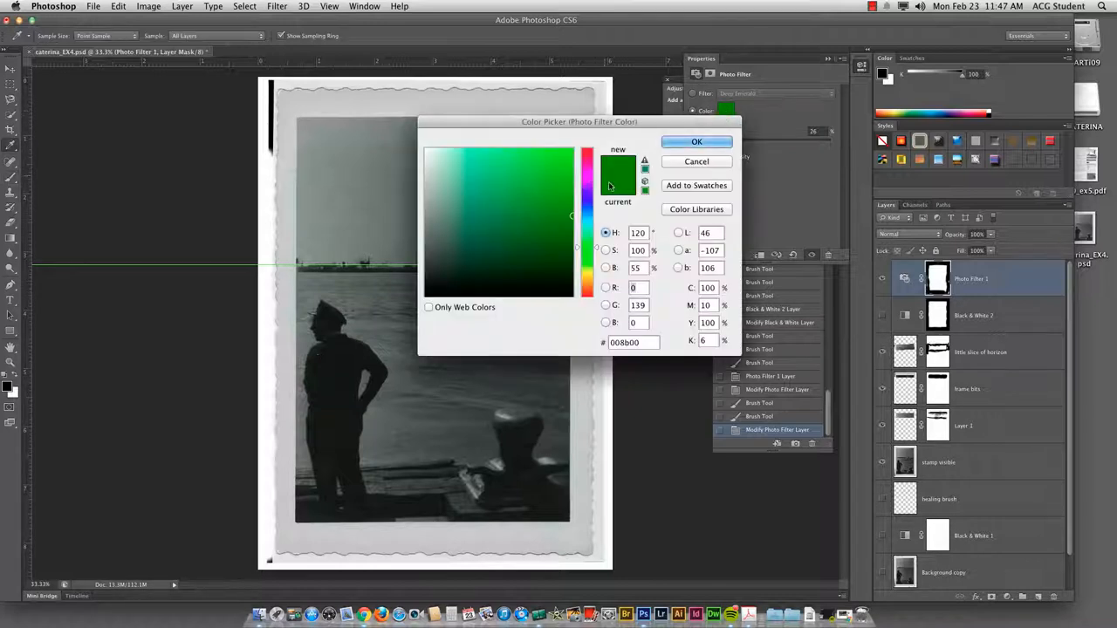
drag(597, 255, 593, 274)
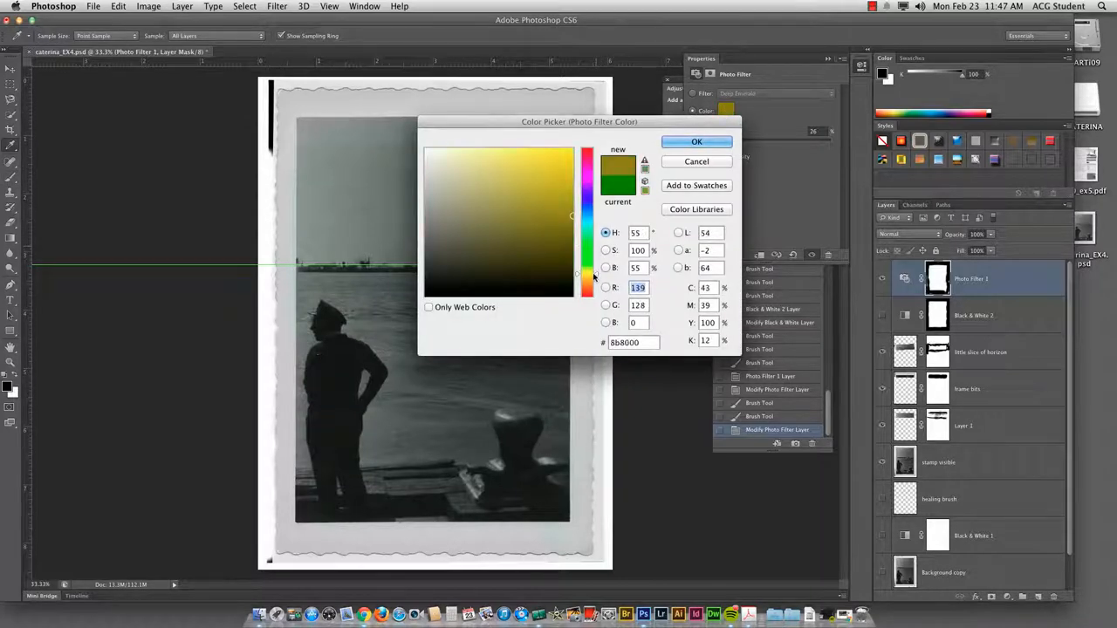
click(686, 140)
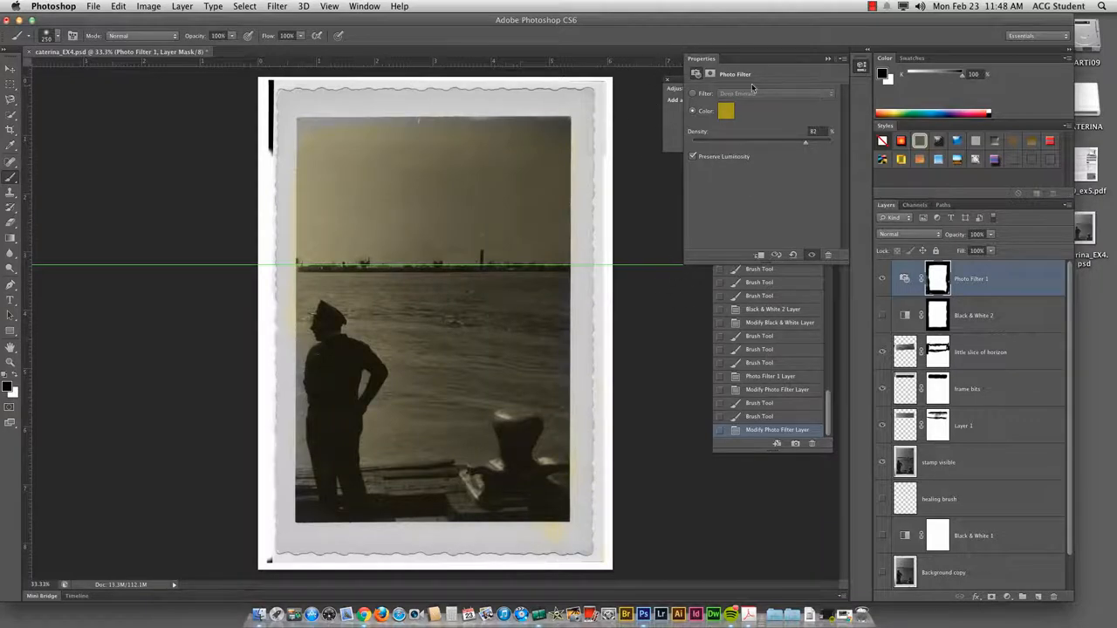
Hide the Photo Filter 1 layer and add a Color Lookup adjustment layer, keeping its settings uncovered
click(670, 116)
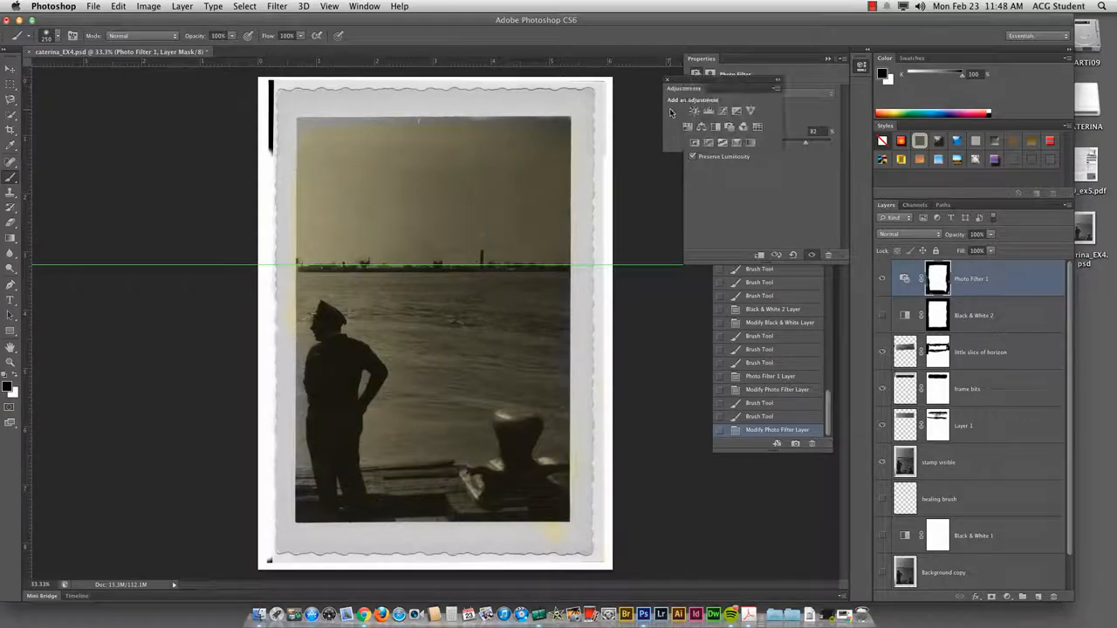
click(881, 278)
click(673, 116)
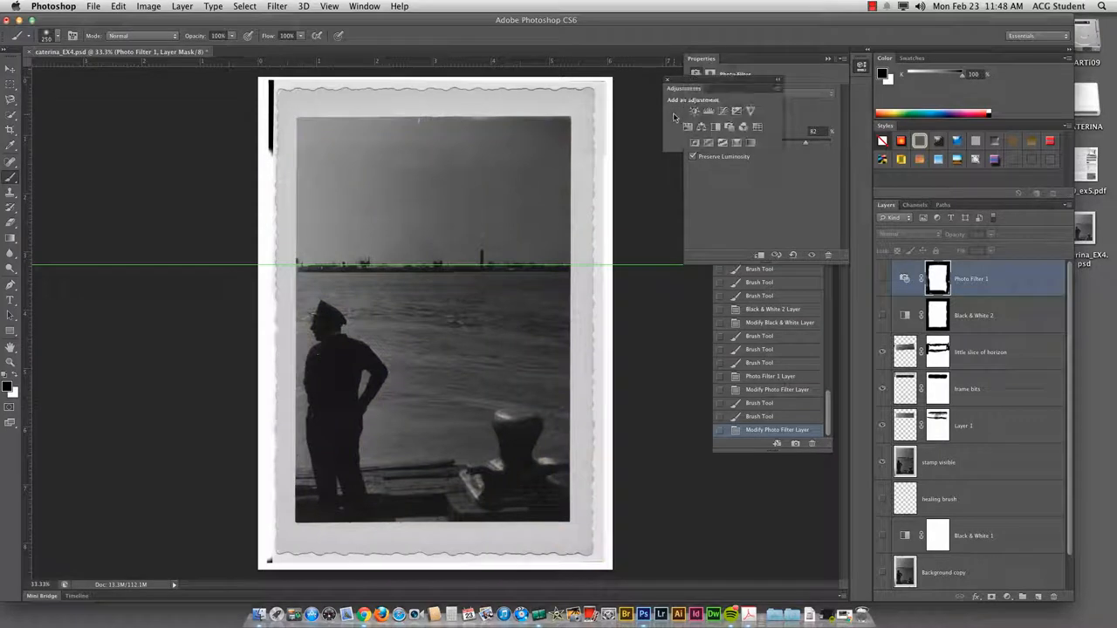
click(758, 127)
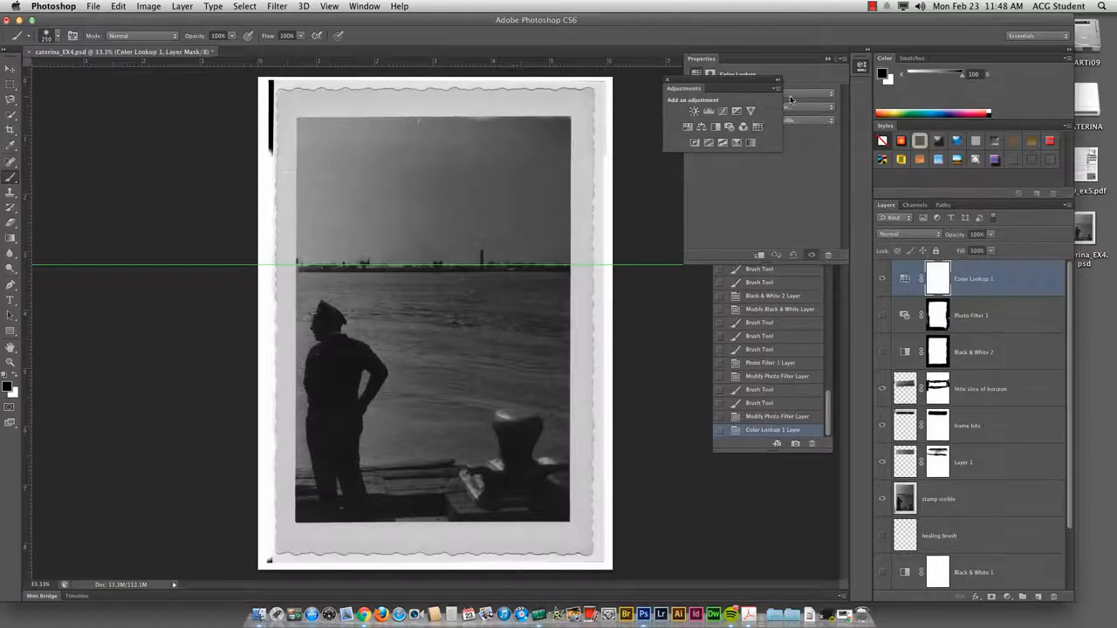
drag(714, 77, 672, 176)
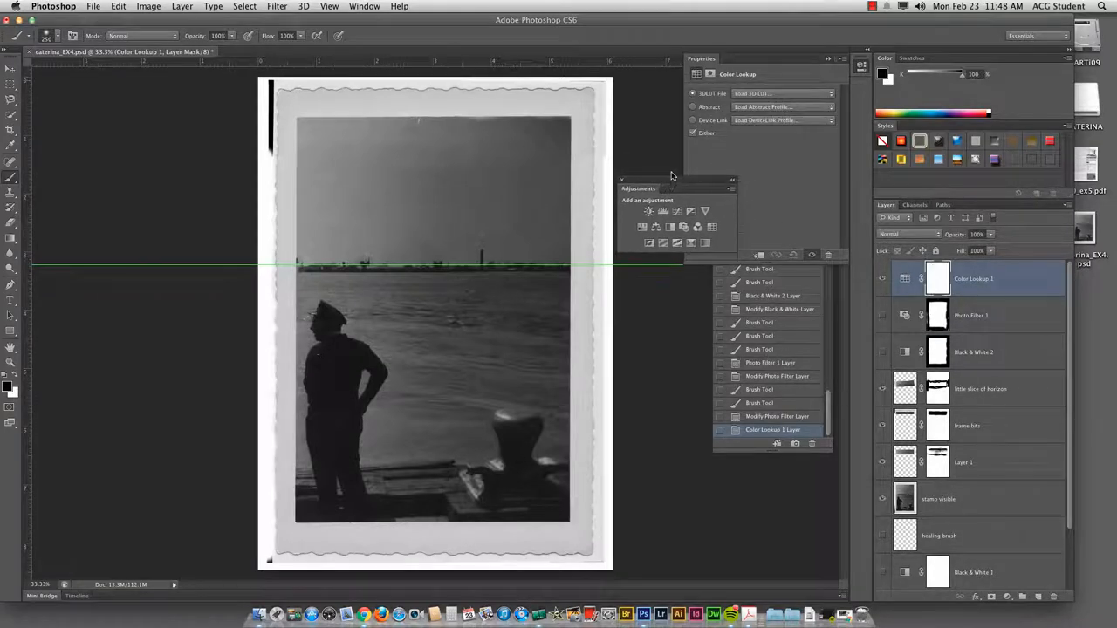
Try the Crisp_Warm, Crisp_Winter and HorrorBlue 3D LUTs on the Color Lookup, then apply FuturisticBleak.3DL
click(748, 93)
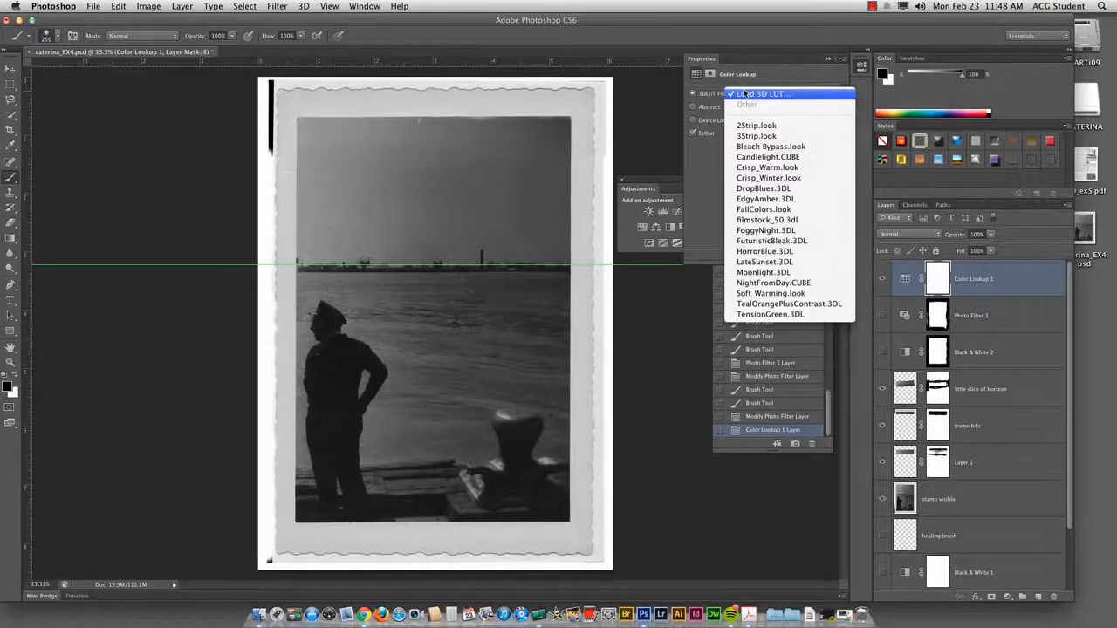
click(731, 167)
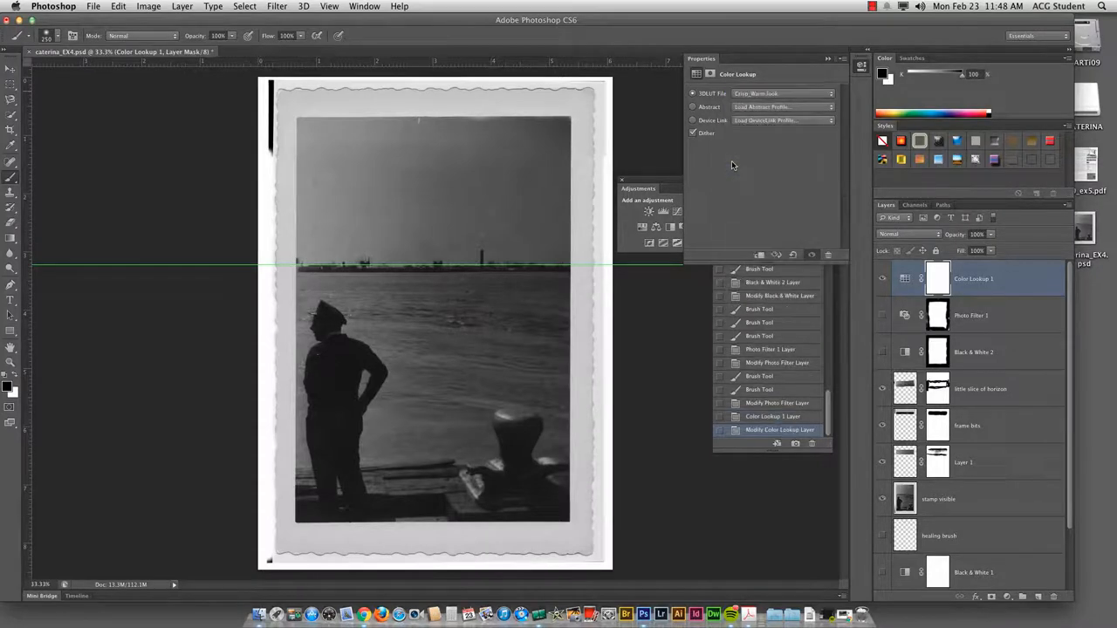
click(757, 93)
click(758, 104)
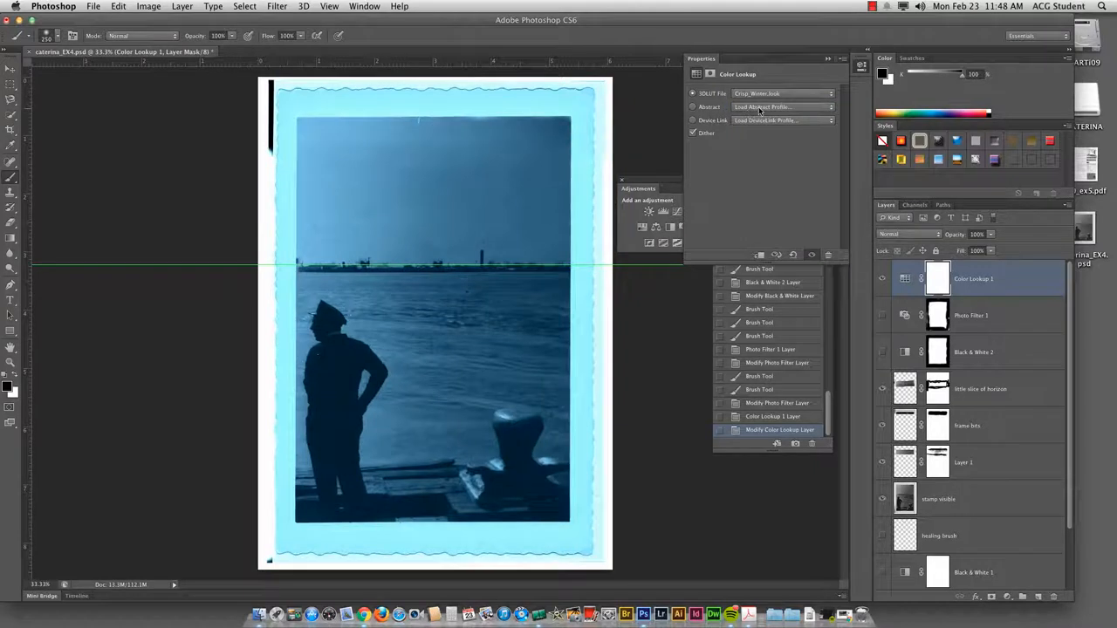
click(756, 94)
click(748, 169)
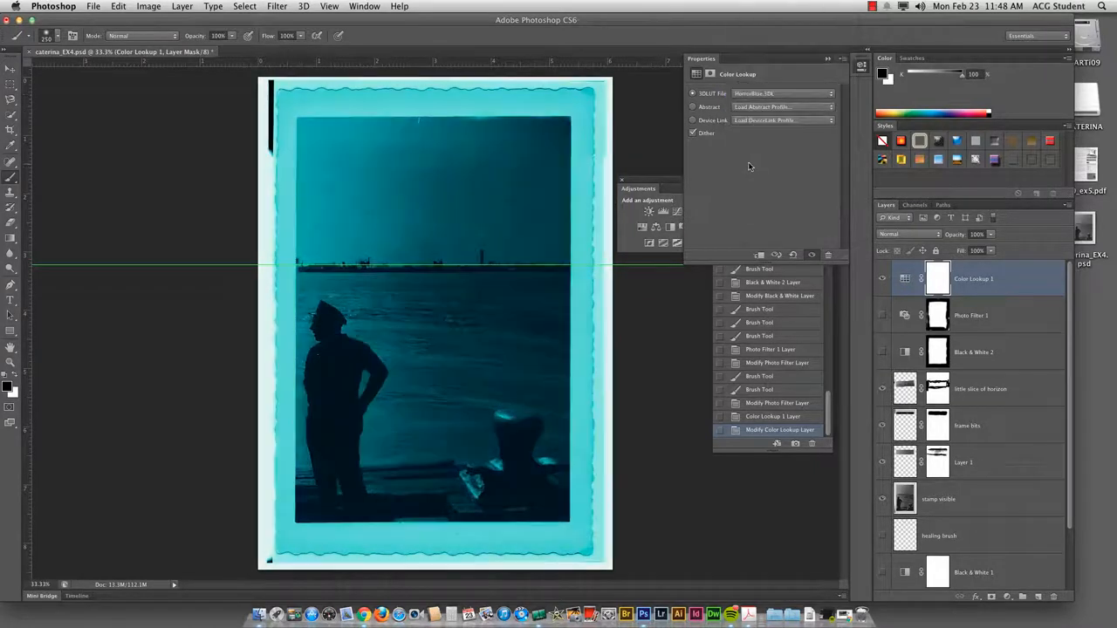
click(757, 94)
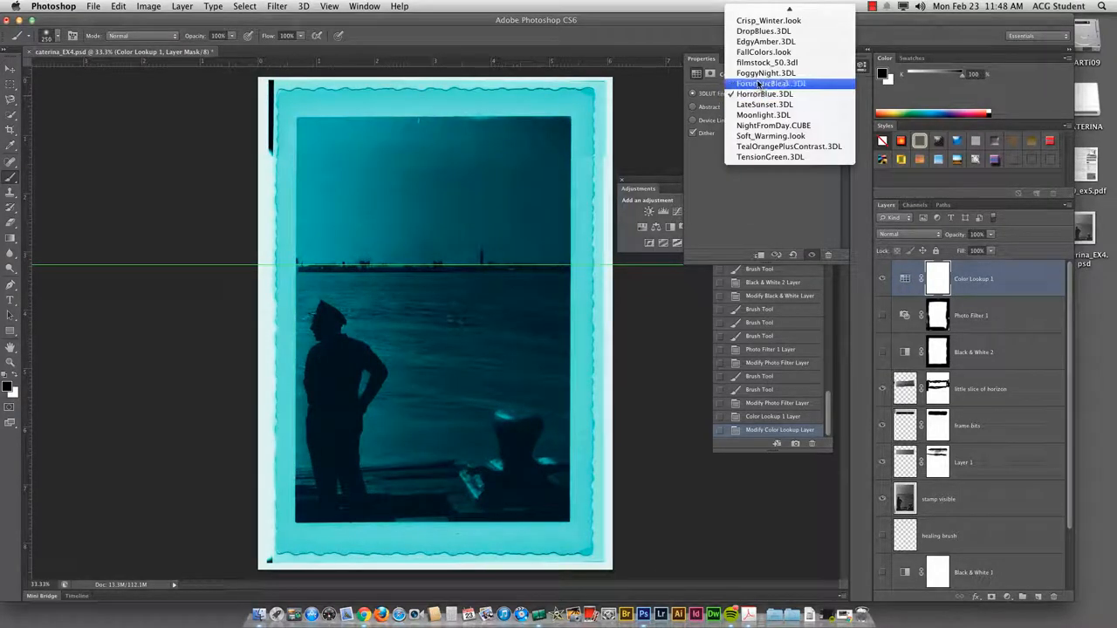
click(759, 83)
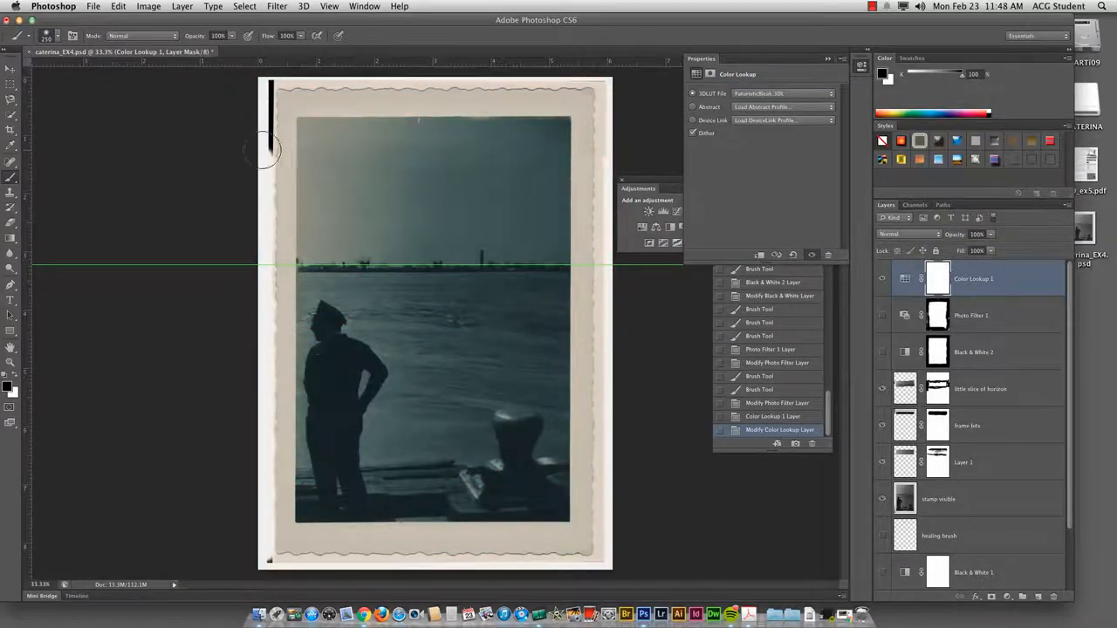
Mask the lookup off the paper border with black brush strokes, then try Multiply and set the layer to Soft Light at 47% opacity
mouse_move(268, 150)
mouse_down()
mouse_move(276, 182)
mouse_move(287, 127)
mouse_move(276, 94)
mouse_move(364, 85)
mouse_move(493, 91)
mouse_move(348, 95)
mouse_move(610, 93)
mouse_move(586, 95)
mouse_move(616, 183)
mouse_move(616, 333)
mouse_move(591, 503)
mouse_move(591, 304)
mouse_move(599, 577)
mouse_move(586, 551)
mouse_move(295, 539)
mouse_move(489, 544)
mouse_up()
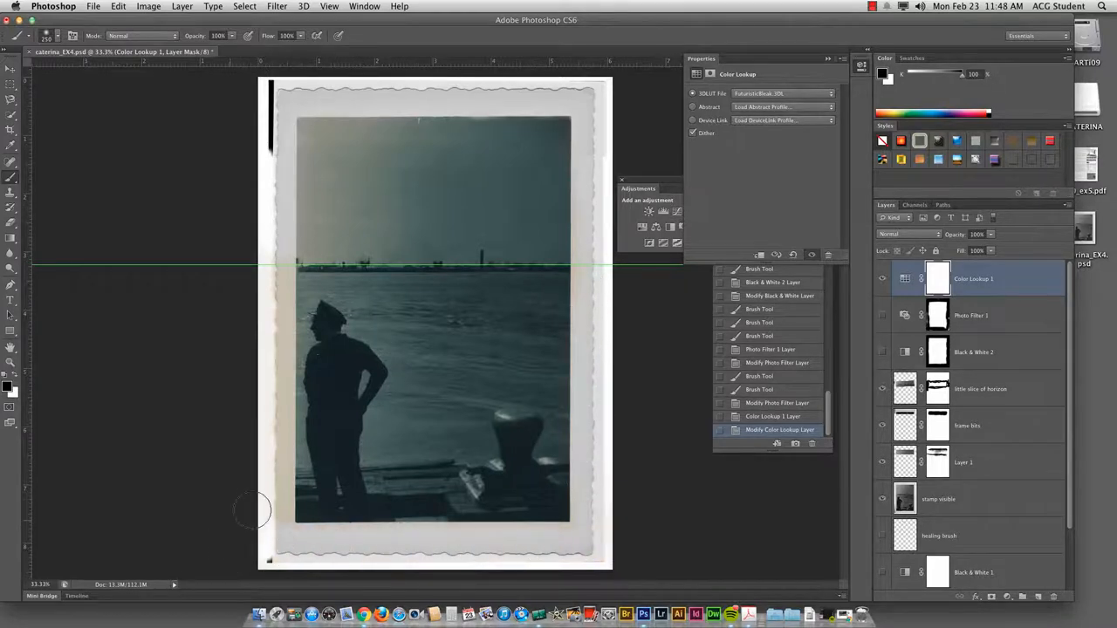
mouse_move(252, 511)
mouse_down()
mouse_move(281, 493)
mouse_move(264, 217)
mouse_move(281, 264)
mouse_move(271, 265)
mouse_move(272, 527)
mouse_up()
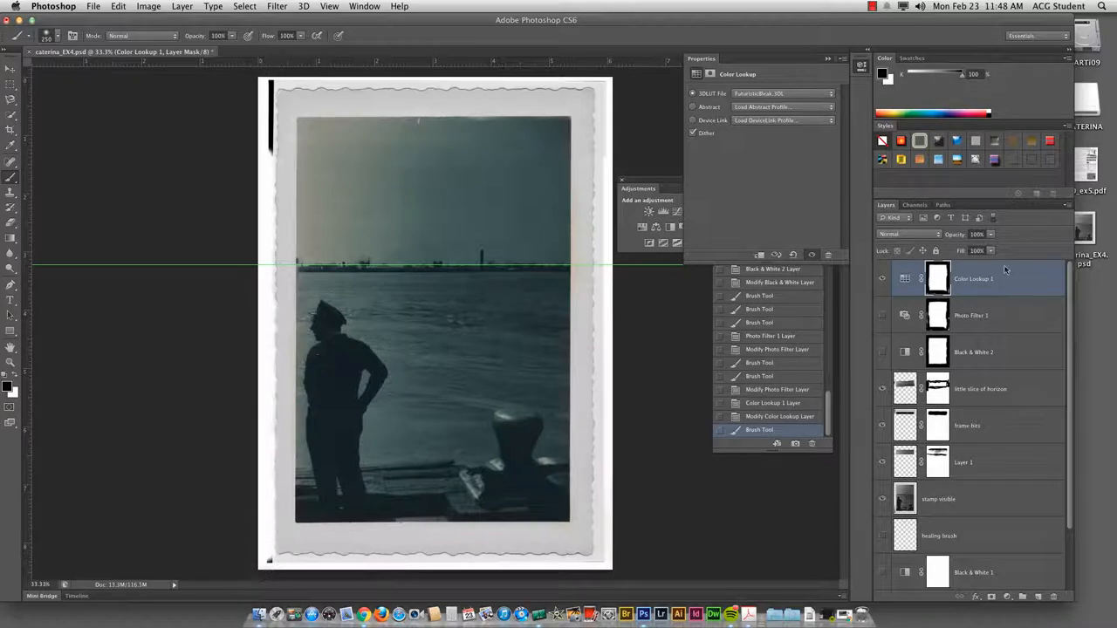
click(909, 234)
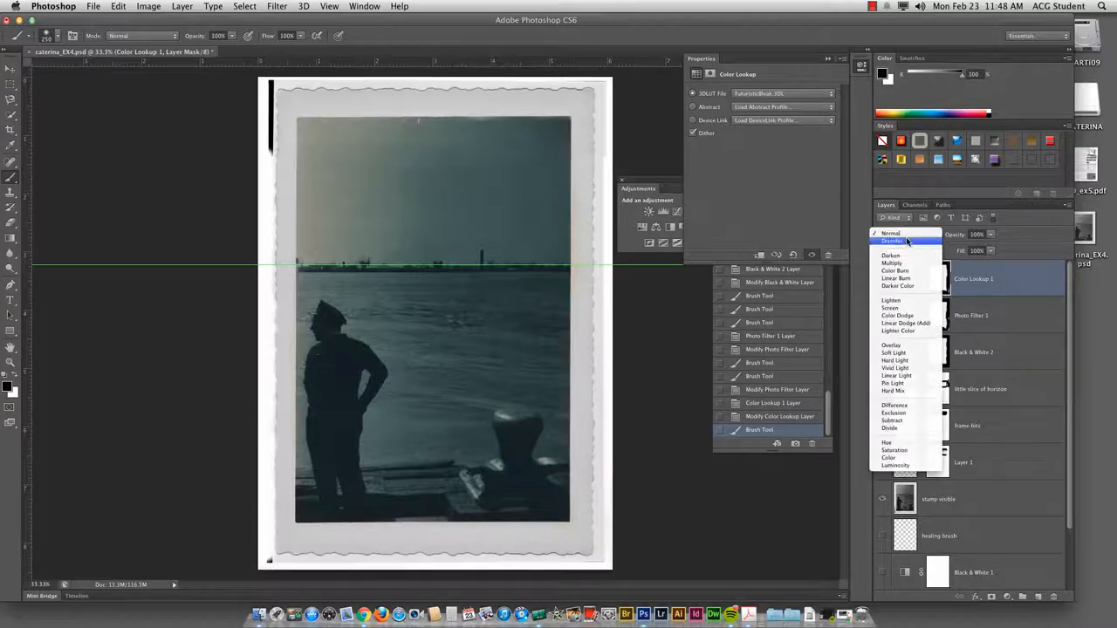
click(892, 263)
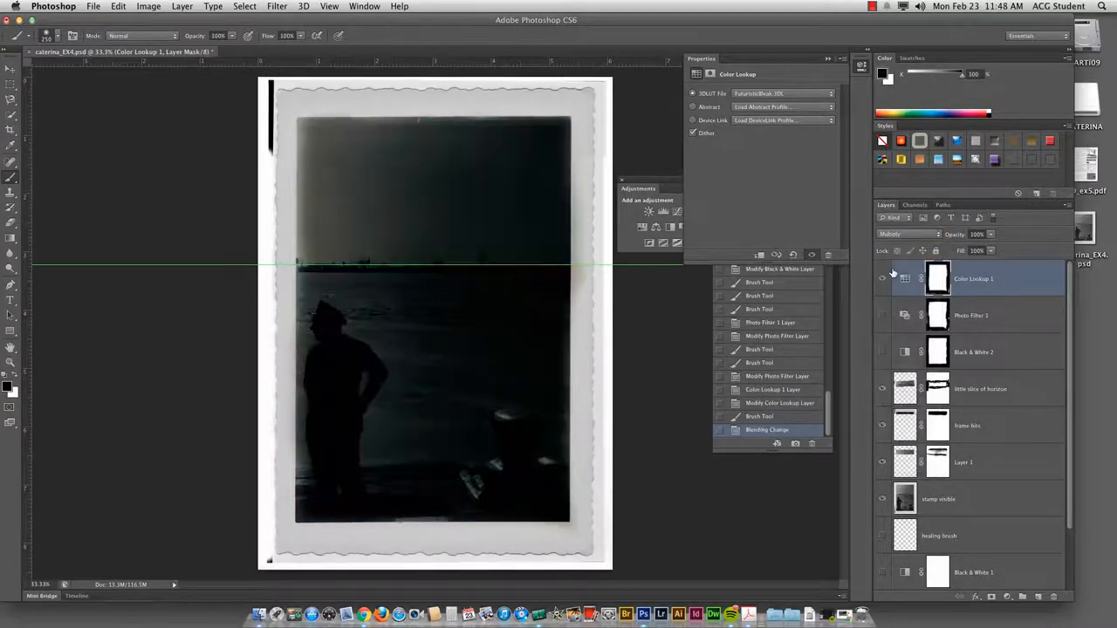
click(901, 236)
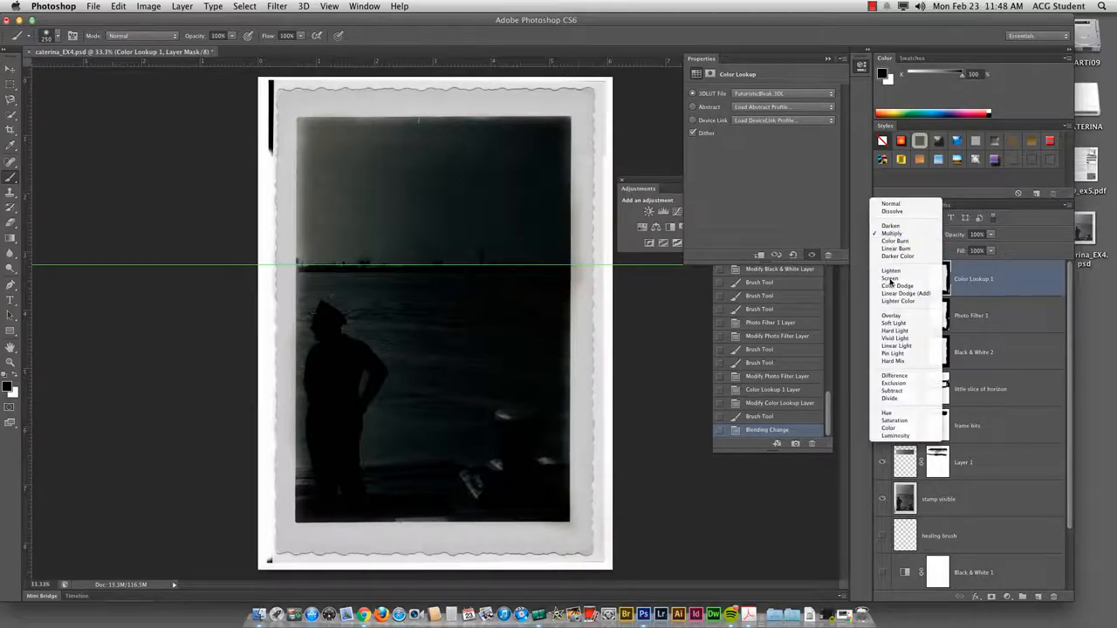
click(884, 325)
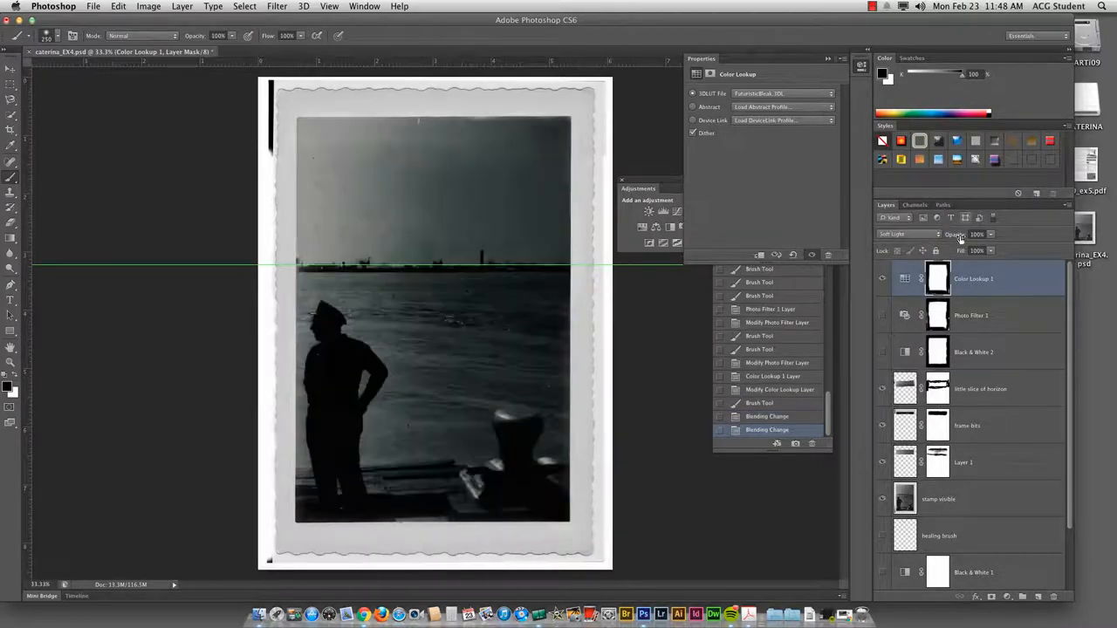
drag(958, 238, 918, 249)
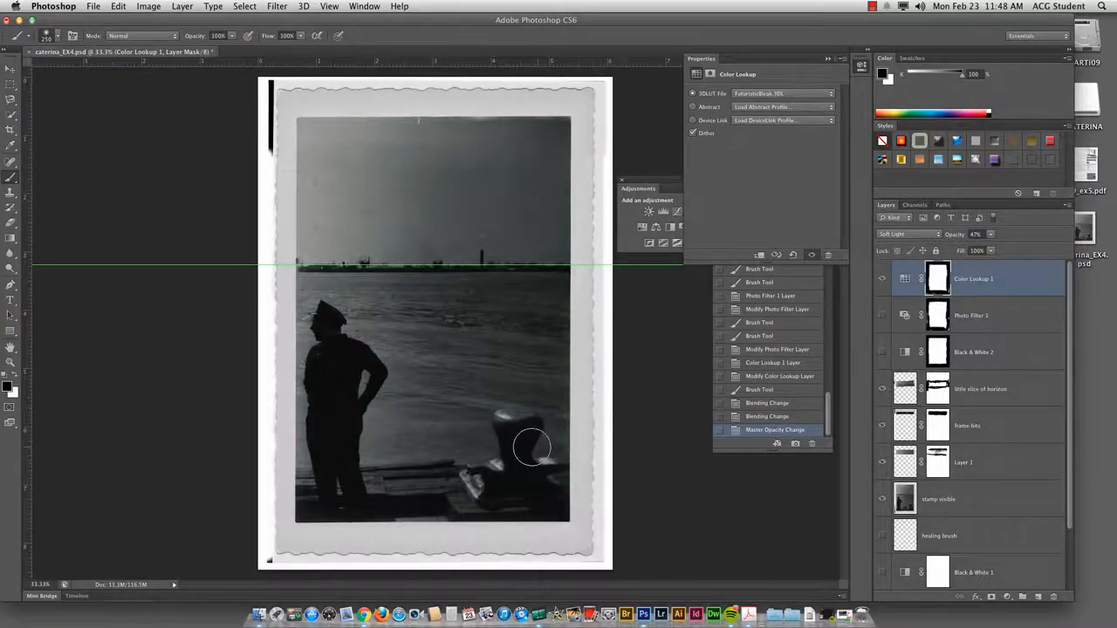
Hide the Color Lookup 1 layer and add a new top layer named color with Soft Light blending
click(882, 278)
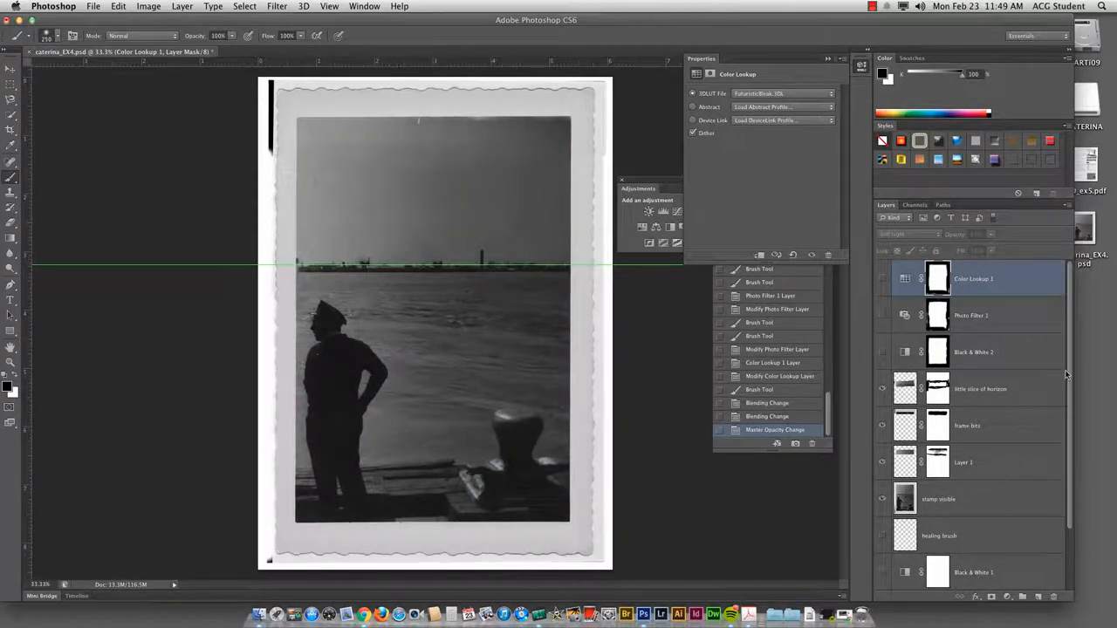
click(1037, 596)
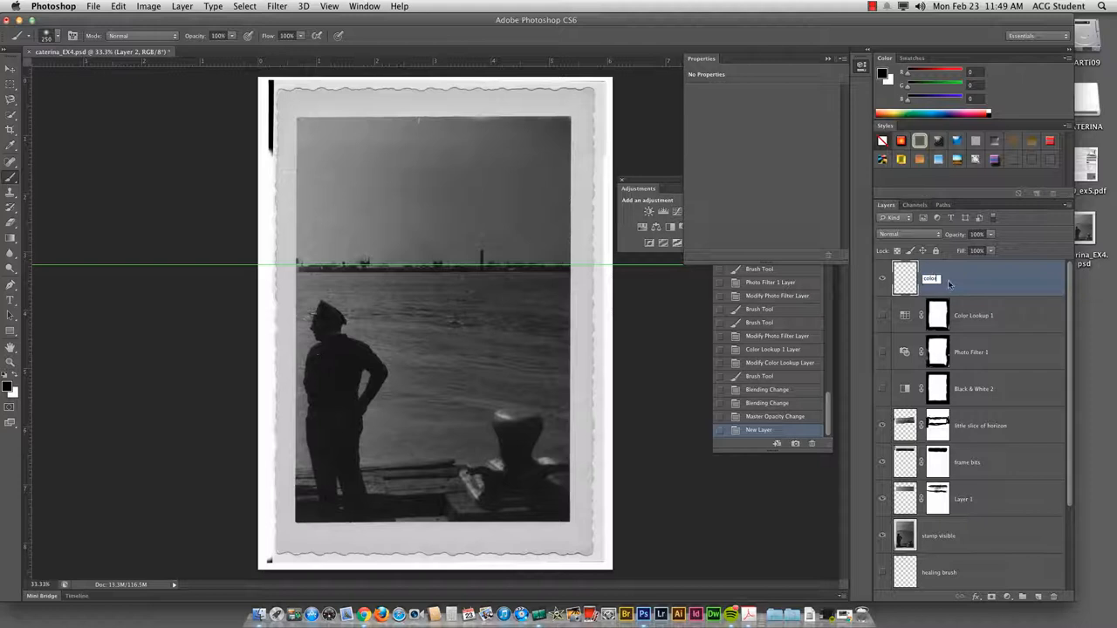
key(Return)
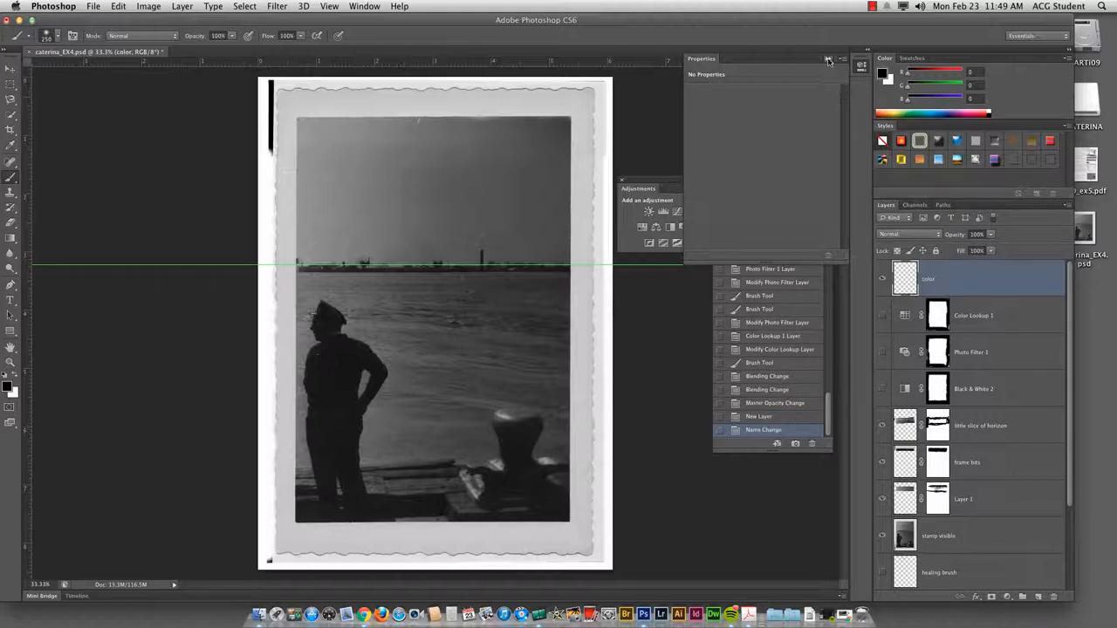
click(827, 60)
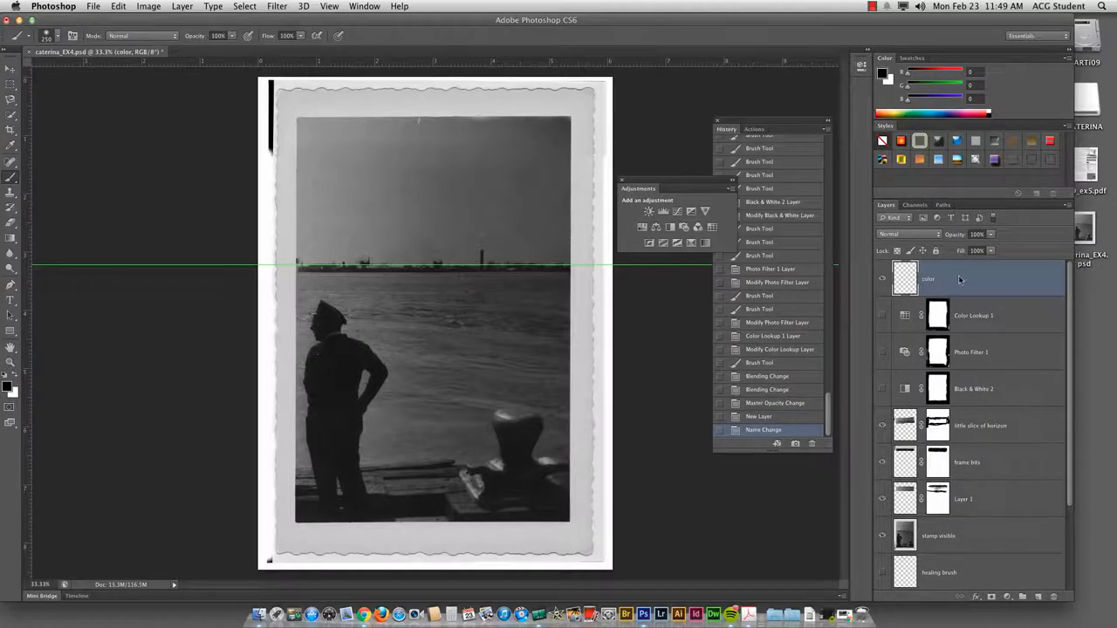
click(923, 235)
click(899, 353)
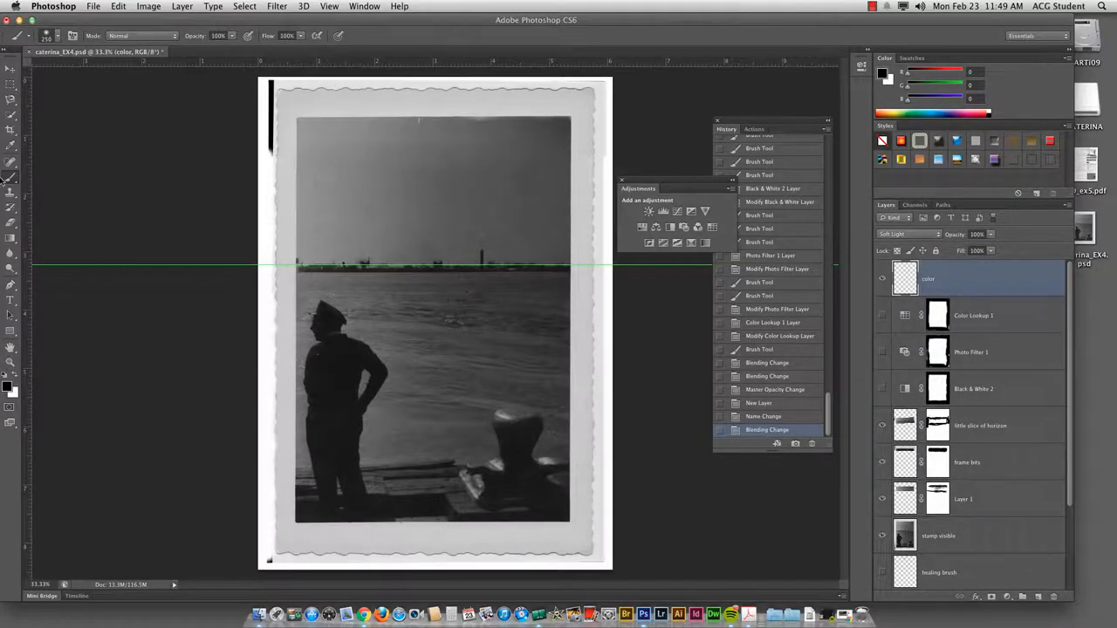
Set the foreground colour to bright blue 097df4 and brush it over the whole sky on the color layer
click(9, 388)
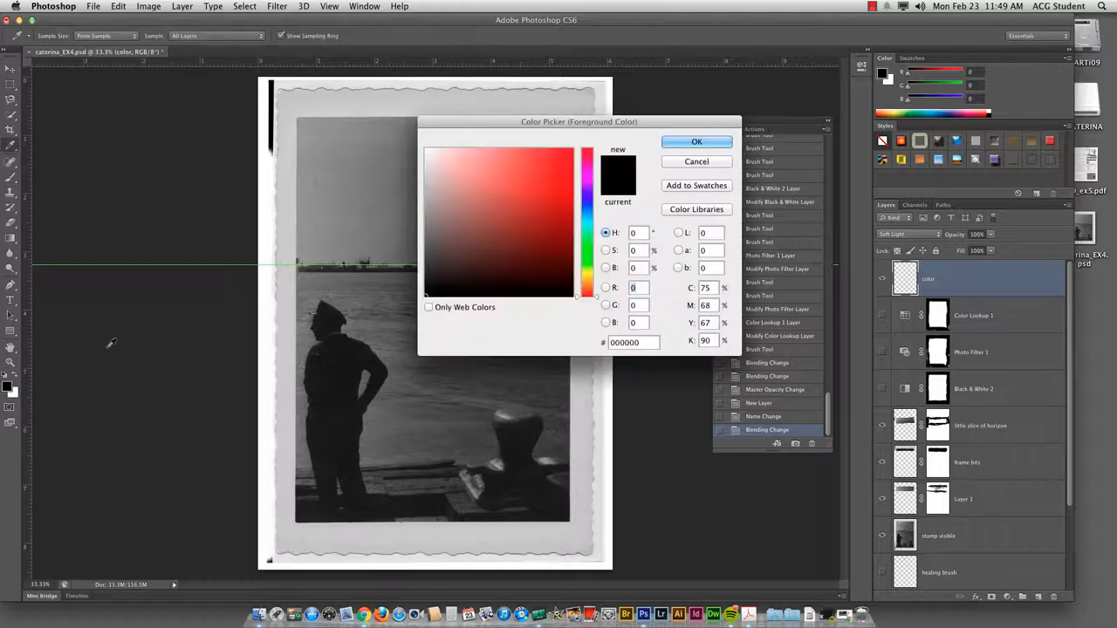
click(586, 210)
click(567, 154)
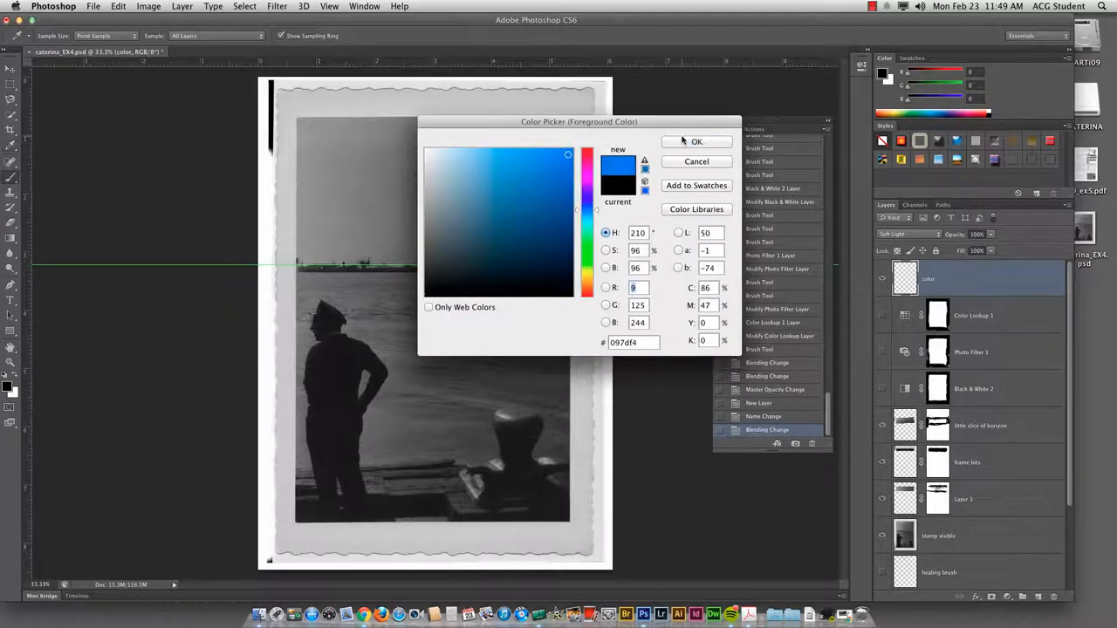
click(695, 141)
mouse_move(411, 157)
mouse_down()
mouse_move(459, 162)
mouse_move(470, 144)
mouse_move(315, 130)
mouse_move(324, 203)
mouse_move(313, 240)
mouse_move(559, 251)
mouse_move(556, 125)
mouse_move(484, 129)
mouse_move(477, 145)
mouse_move(493, 162)
mouse_move(465, 195)
mouse_move(414, 218)
mouse_move(469, 228)
mouse_move(523, 153)
mouse_up()
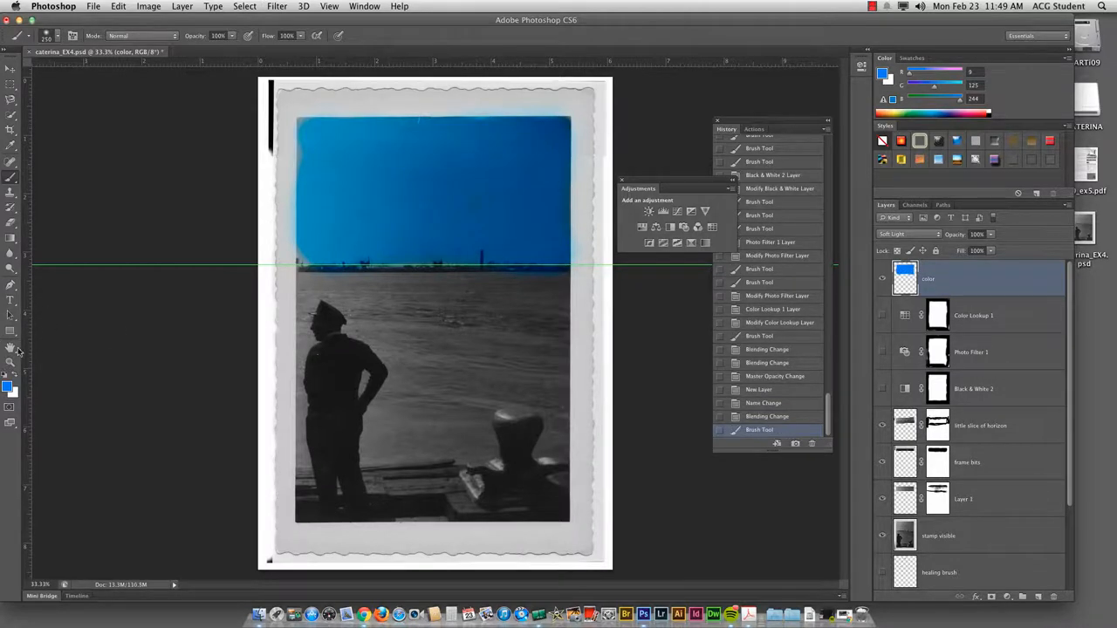
Change the foreground colour to deeper blue 092af4 and brush it over the water down to the dock
click(8, 387)
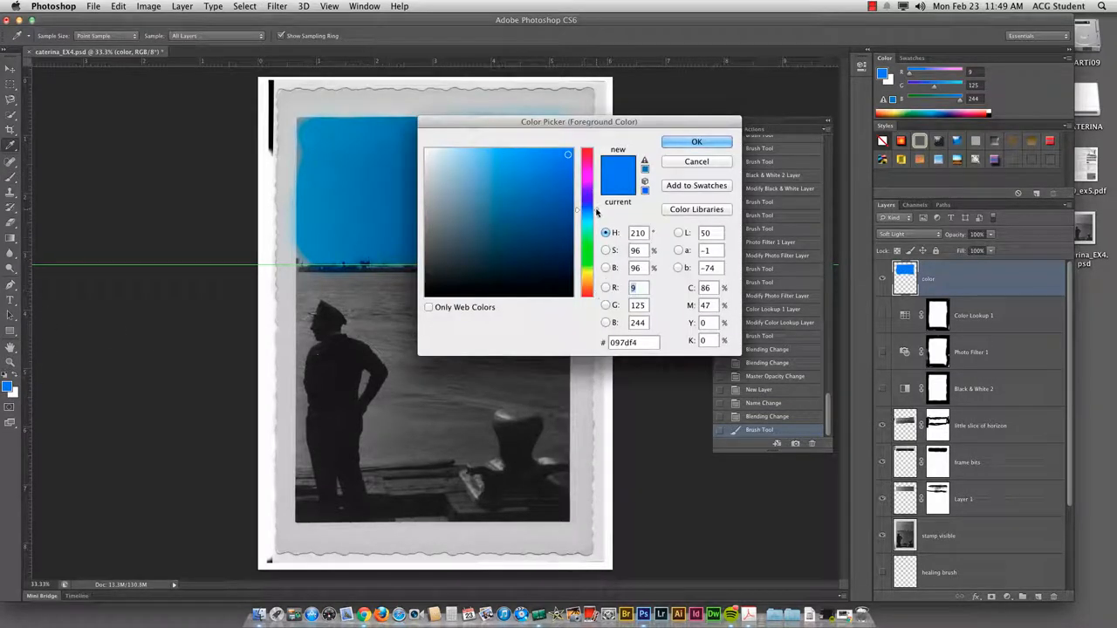
drag(597, 212, 594, 201)
click(716, 142)
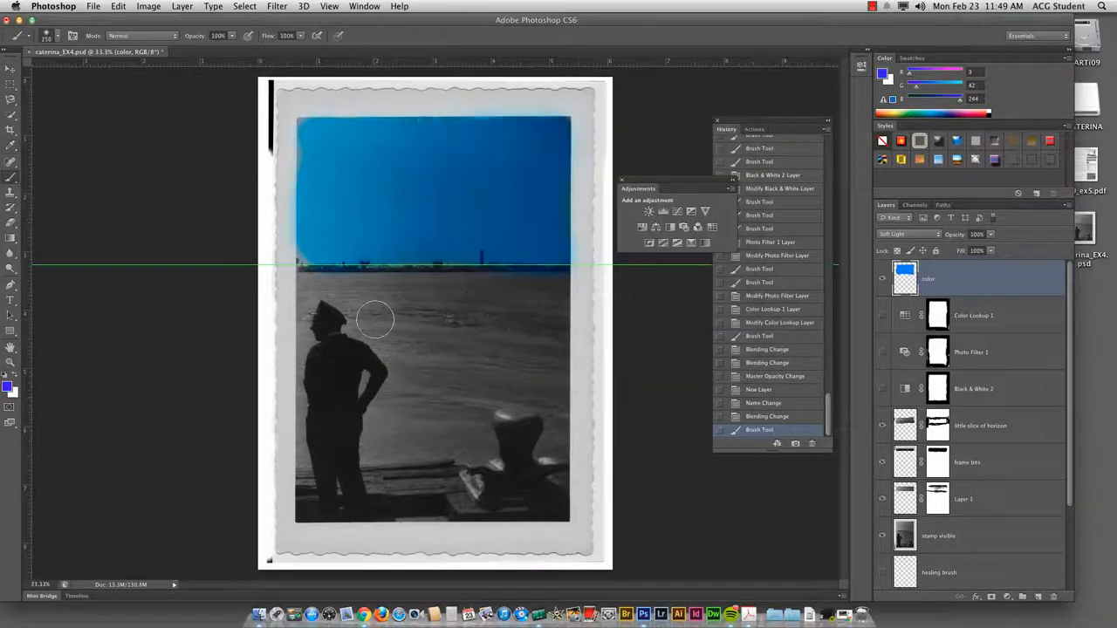
mouse_move(374, 321)
mouse_down()
mouse_move(465, 303)
mouse_move(308, 291)
mouse_move(317, 333)
mouse_move(301, 401)
mouse_move(314, 466)
mouse_move(378, 439)
mouse_move(367, 445)
mouse_move(471, 445)
mouse_move(500, 400)
mouse_move(555, 403)
mouse_move(555, 441)
mouse_move(560, 284)
mouse_move(415, 297)
mouse_move(483, 292)
mouse_move(461, 289)
mouse_move(470, 305)
mouse_move(381, 323)
mouse_move(374, 345)
mouse_move(438, 367)
mouse_move(467, 392)
mouse_move(444, 403)
mouse_move(517, 371)
mouse_move(509, 311)
mouse_up()
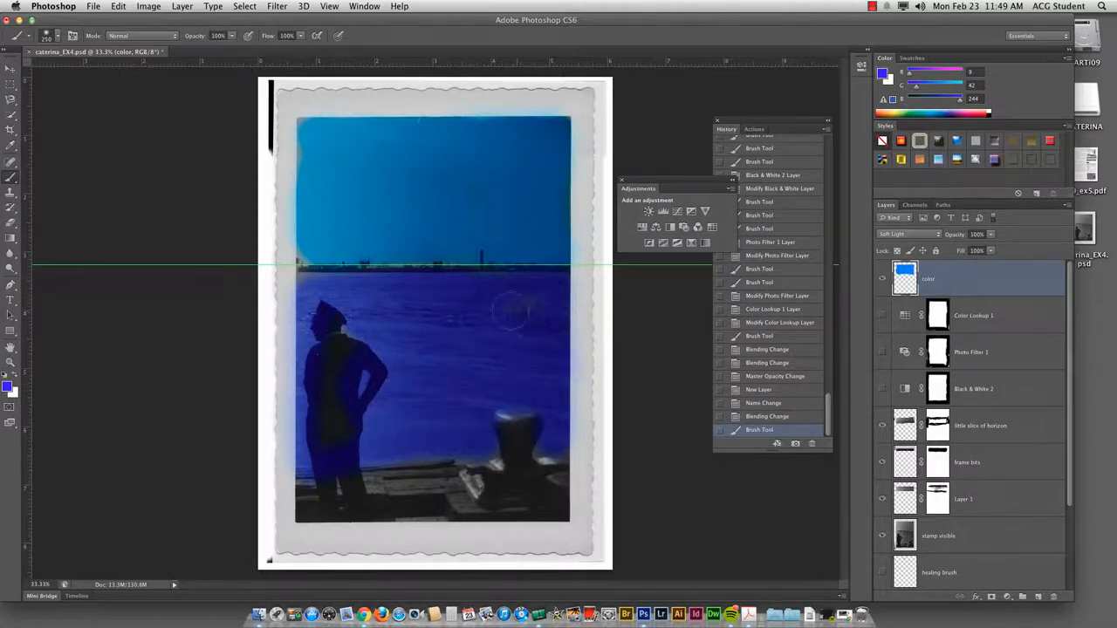
drag(371, 320, 308, 283)
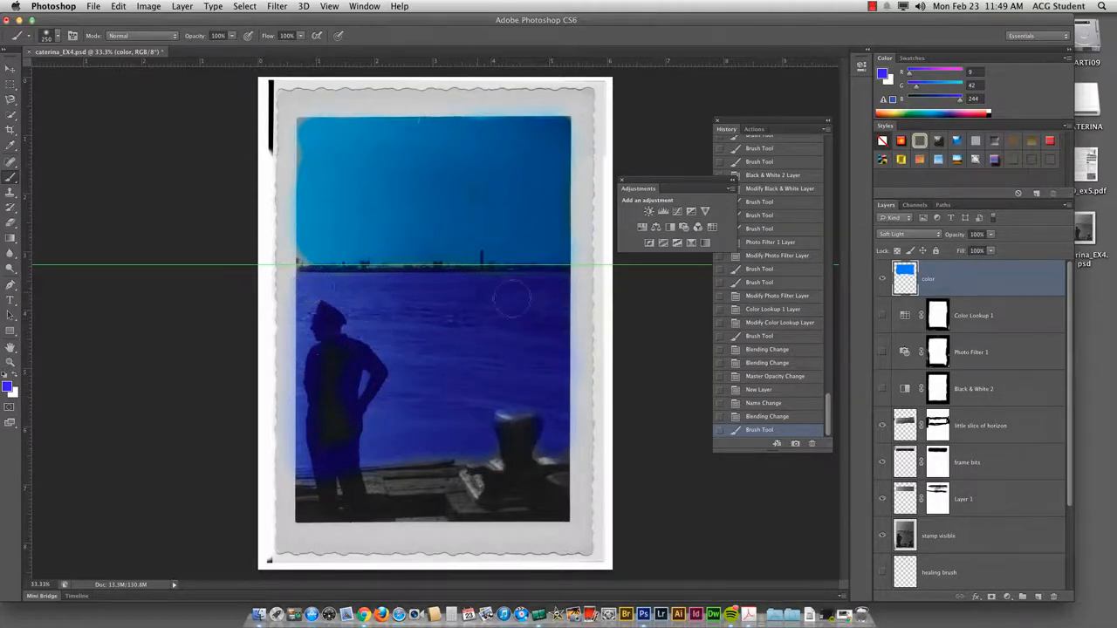
mouse_move(512, 300)
mouse_down()
mouse_move(494, 314)
mouse_move(511, 329)
mouse_up()
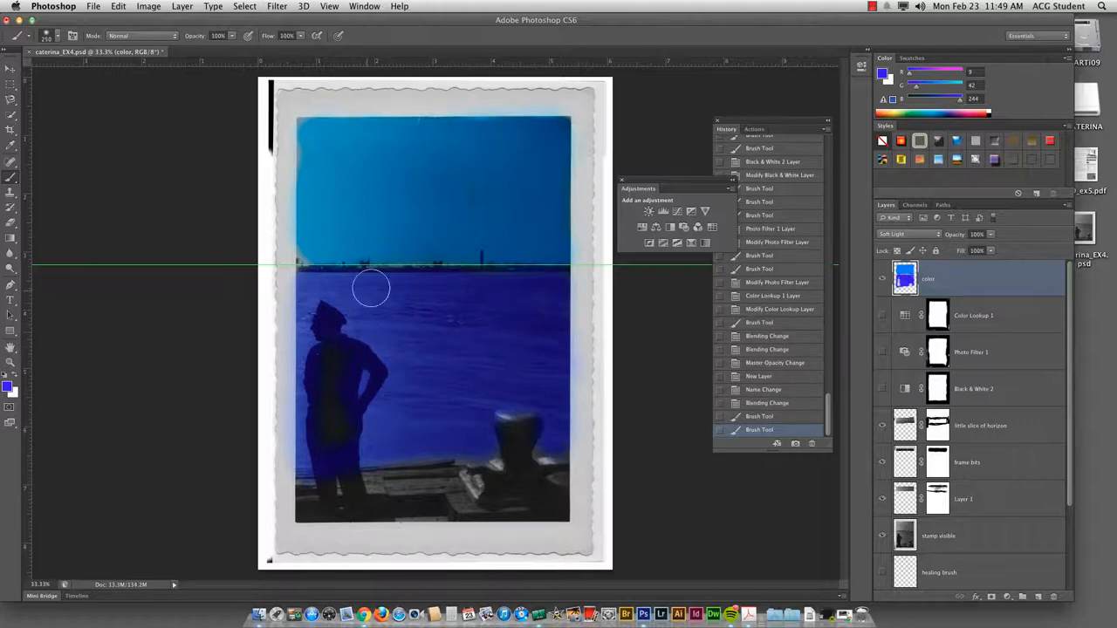
Erase the blue paint from the man's figure on the color layer
key(e)
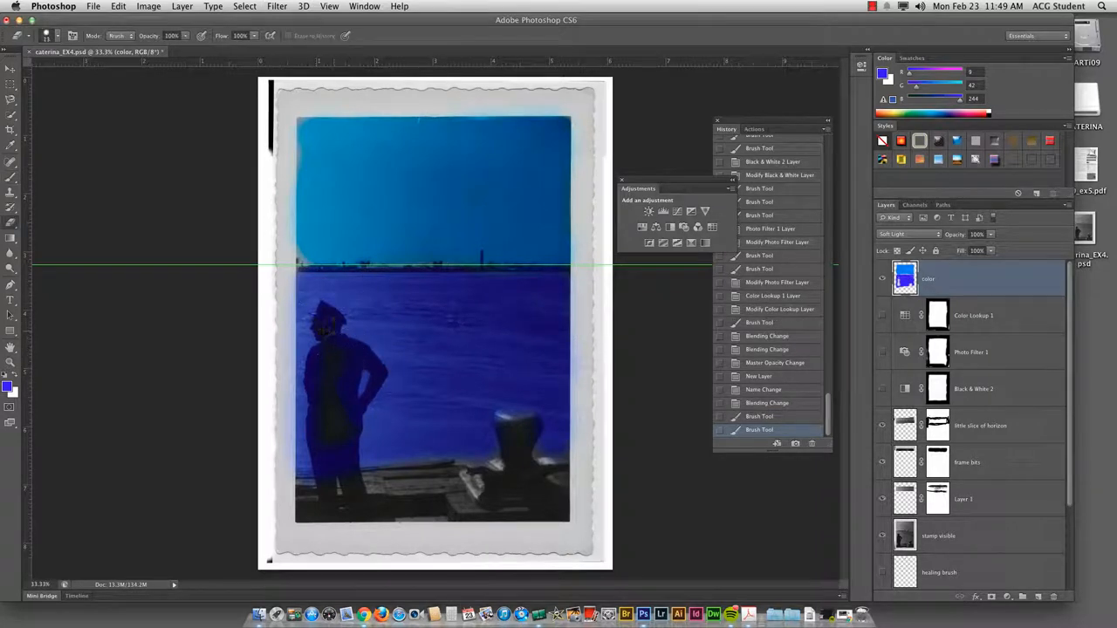
click(351, 342)
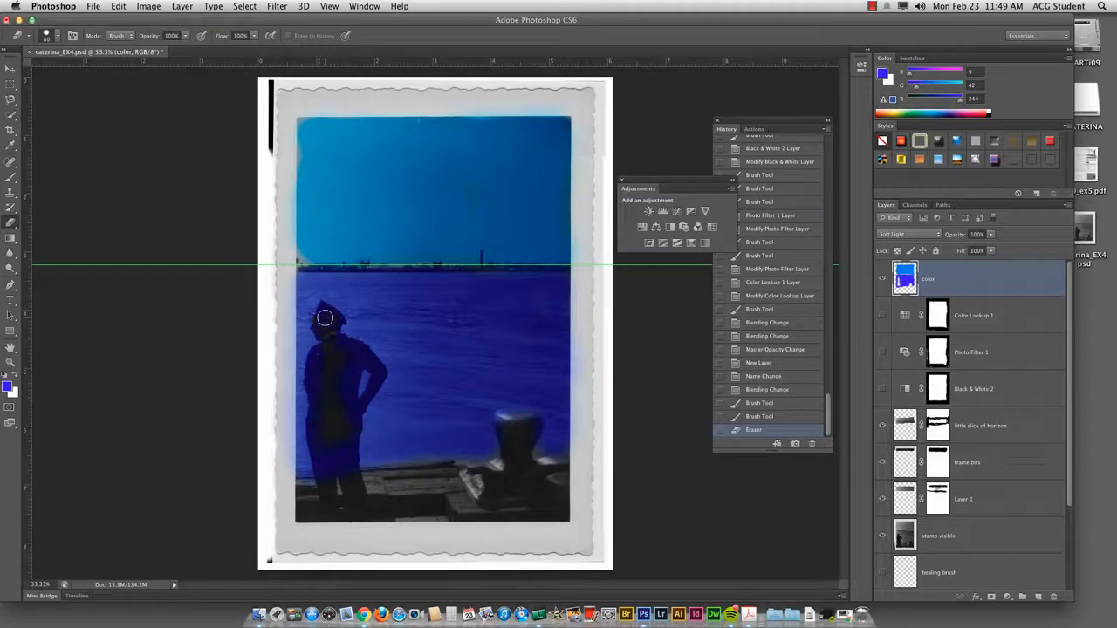
mouse_move(325, 317)
mouse_down()
mouse_move(328, 360)
mouse_move(328, 318)
mouse_move(341, 384)
mouse_move(318, 445)
mouse_move(334, 415)
mouse_move(339, 464)
mouse_move(378, 368)
mouse_move(360, 352)
mouse_move(349, 384)
mouse_up()
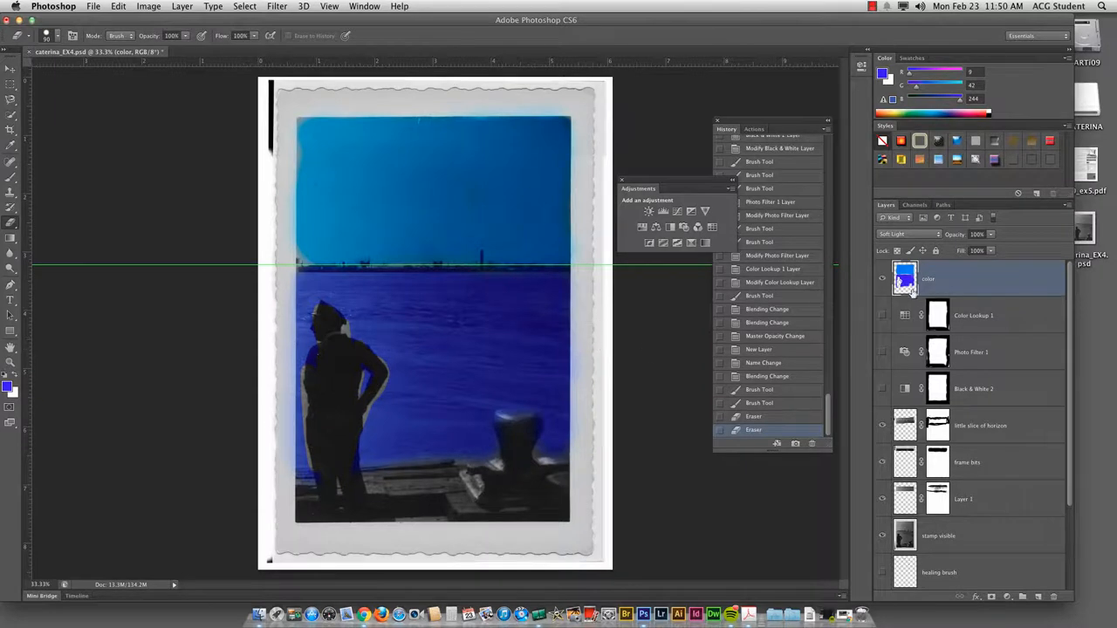
Try Multiply blending on the color layer, then return it to Soft Light and lower its opacity to 26%
click(909, 234)
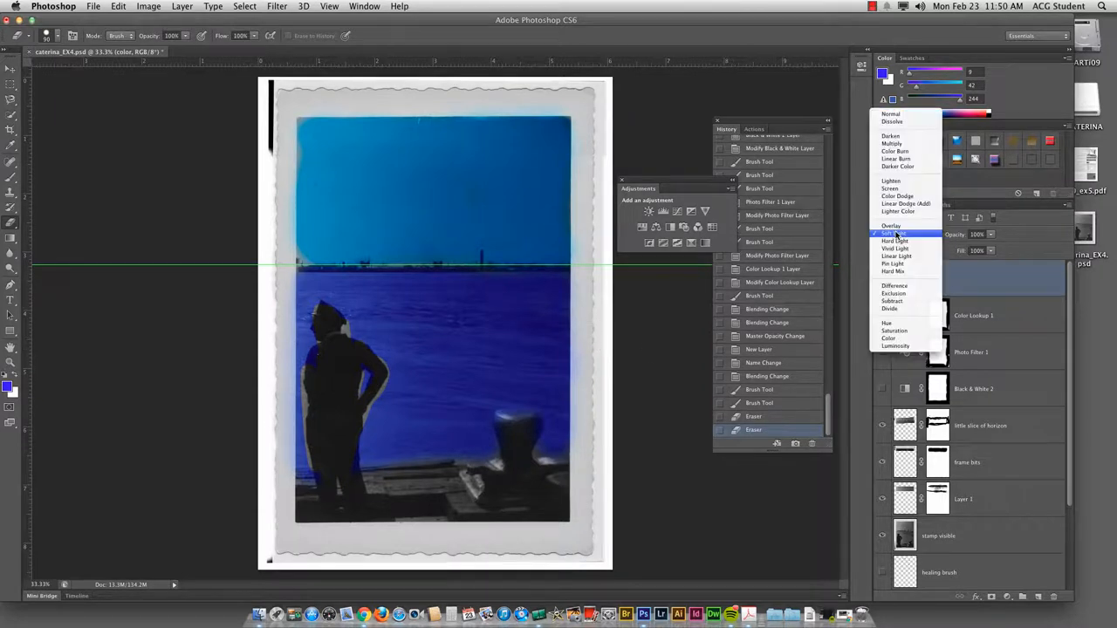
click(895, 152)
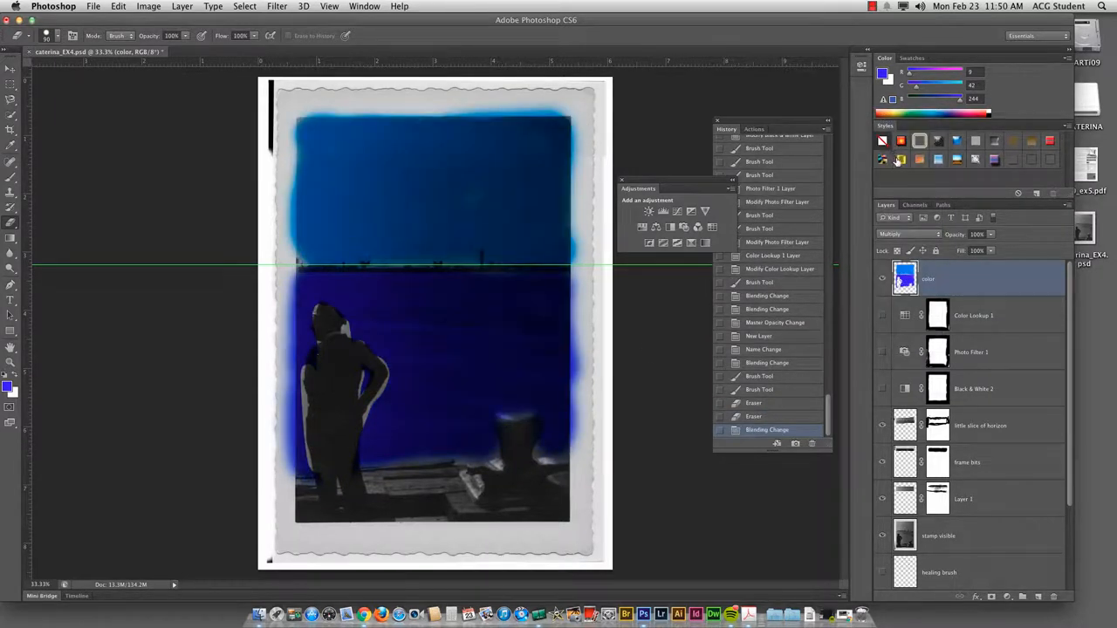
click(937, 234)
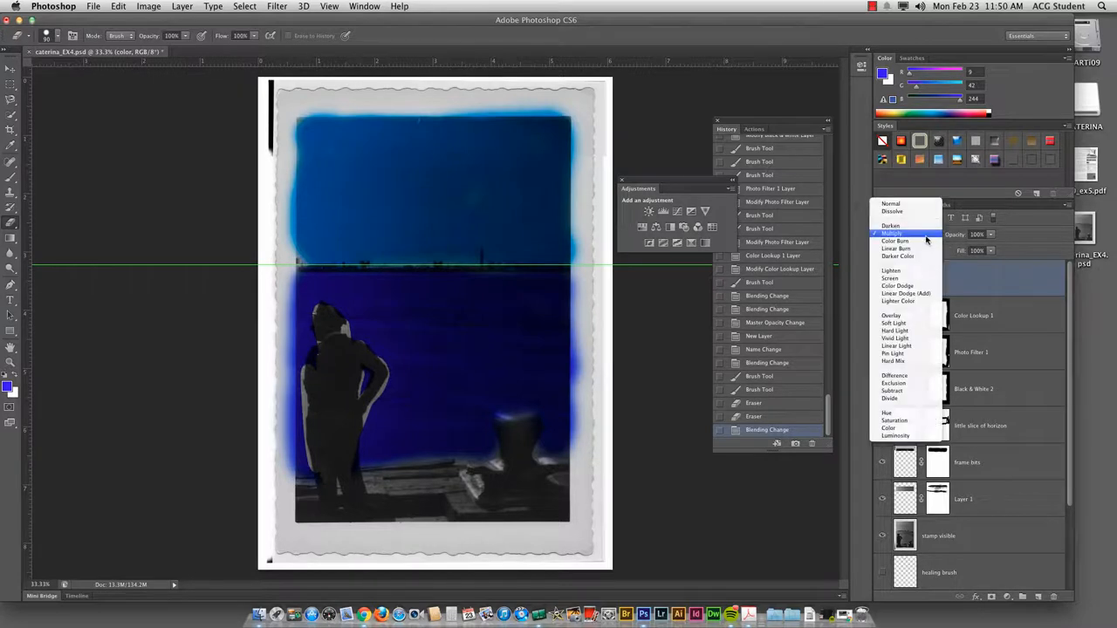
click(911, 324)
drag(954, 236, 918, 237)
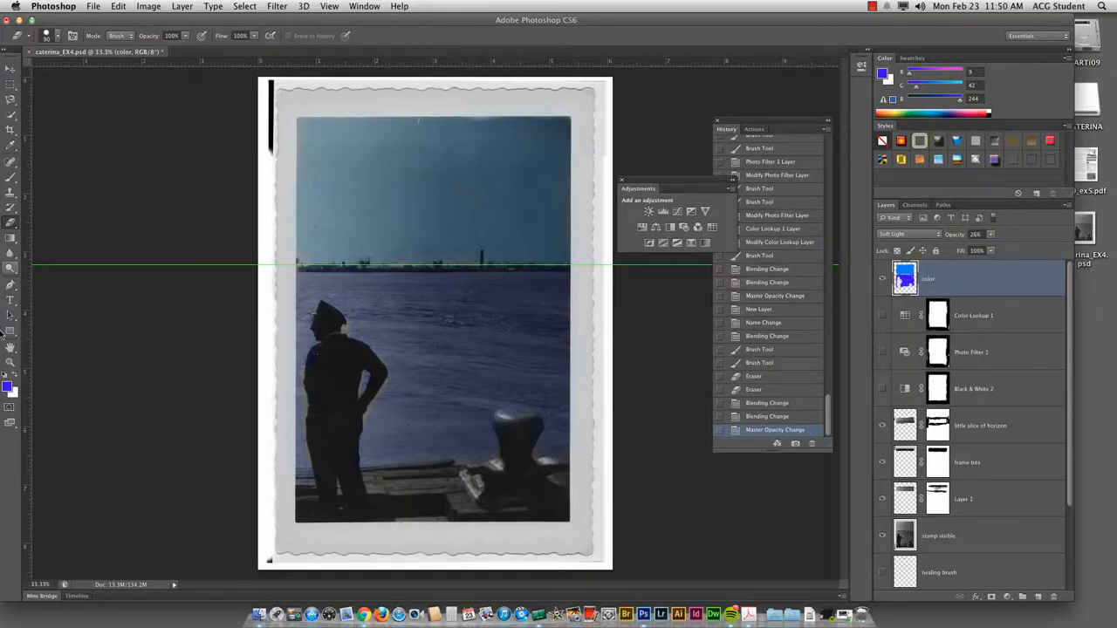
click(7, 387)
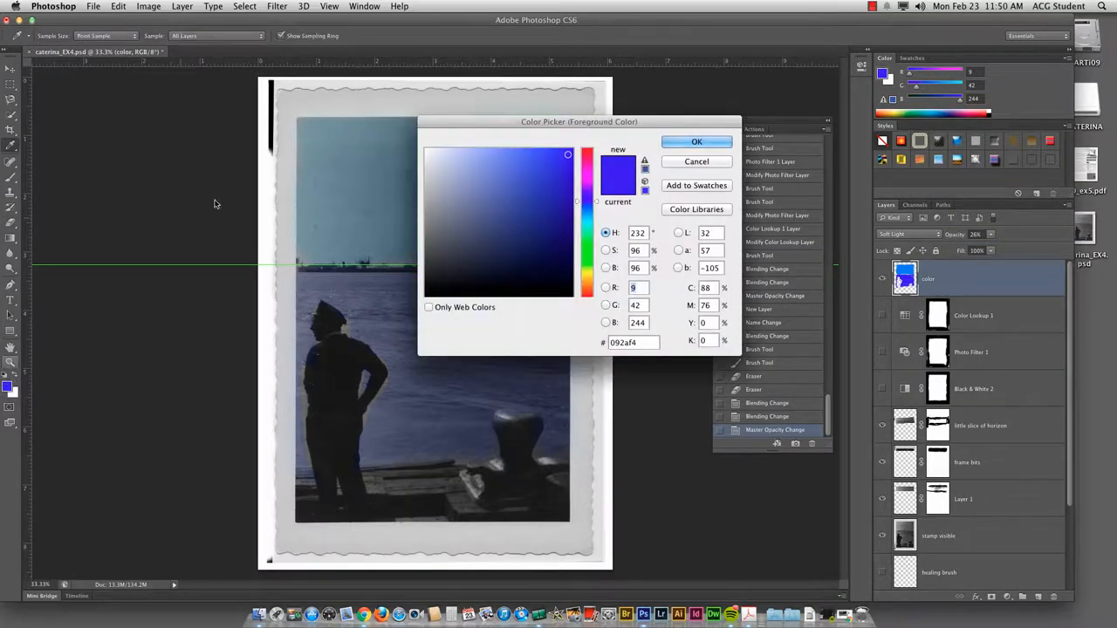
click(696, 142)
Hide the color layer and show the Color Lookup 1, Photo Filter 1 and Black & White 2 layers together
click(881, 279)
click(881, 315)
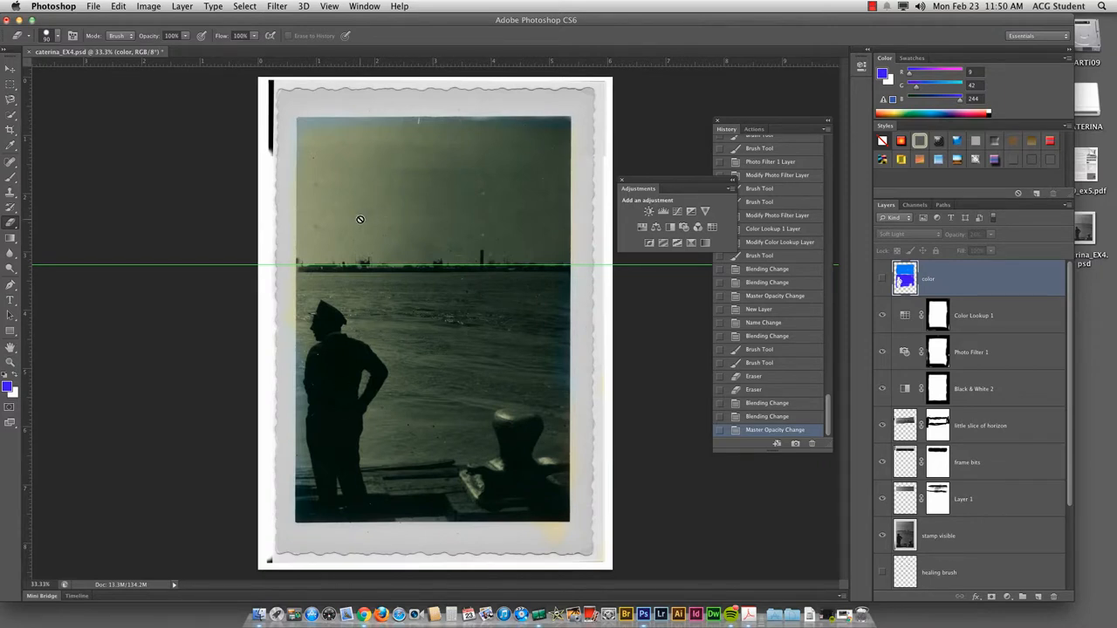
click(871, 7)
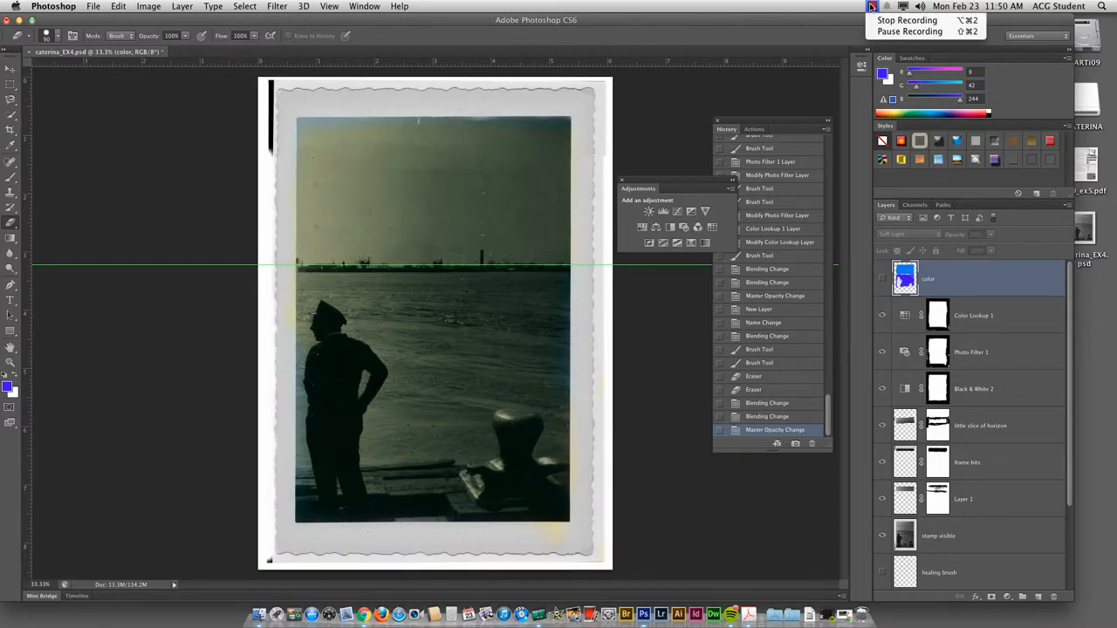